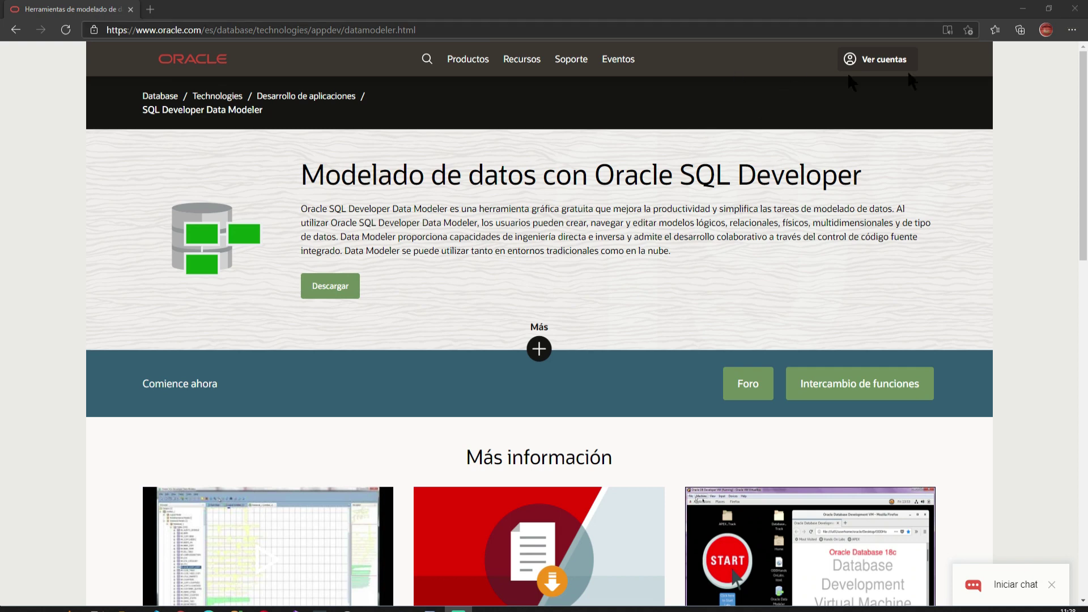
Launch SQL Developer Data Modeler from the extracted datamodeler-20.4.0.374.0801-x64 folder on drive D: and open the Relational_1 diagram.
left_click(1076, 10)
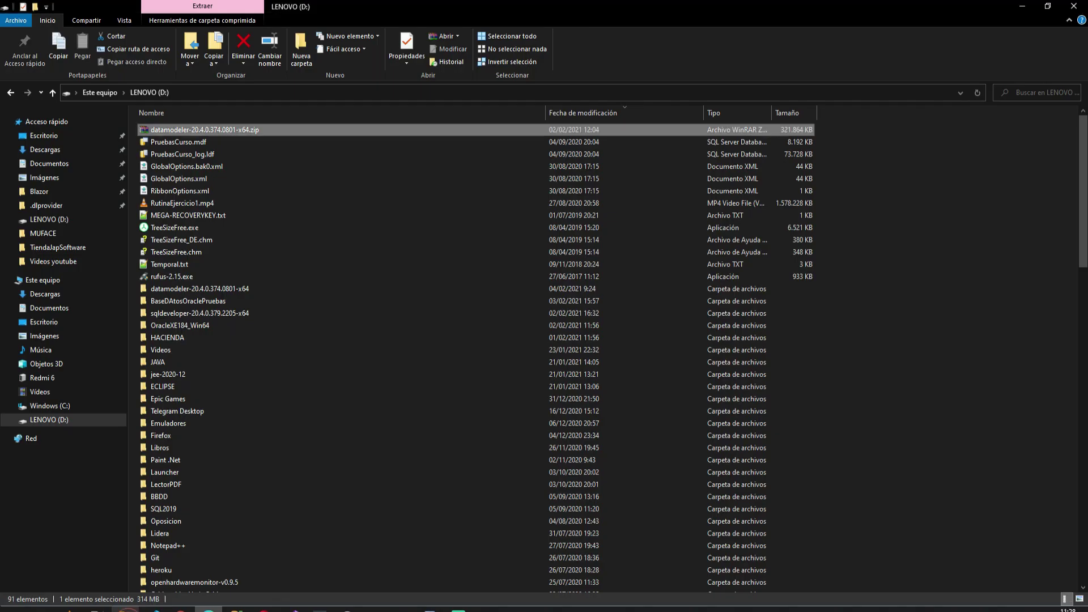
right_click(239, 127)
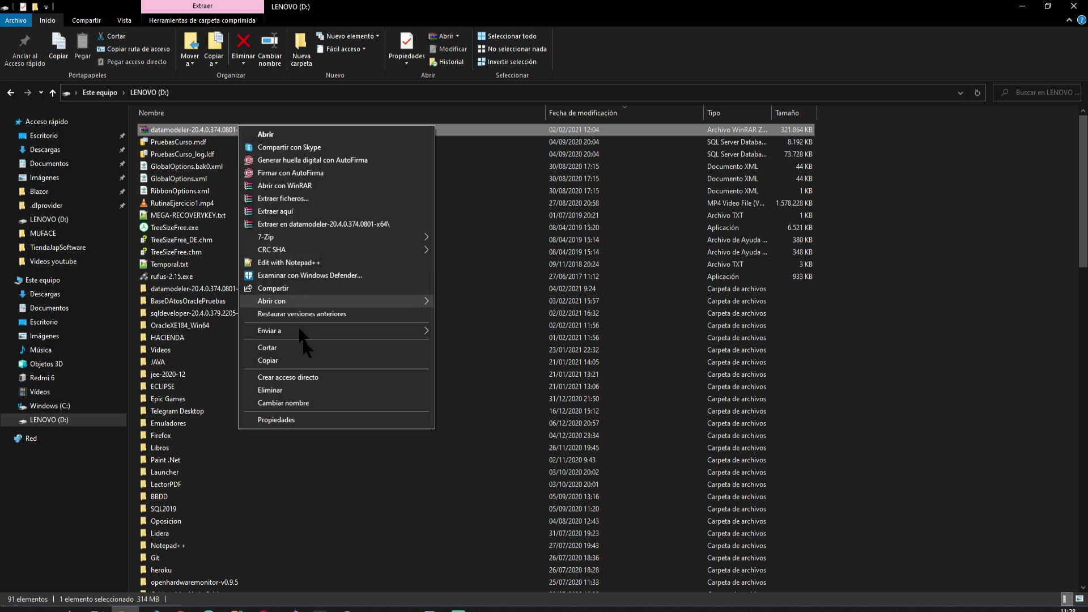
left_click(306, 391)
double_click(218, 278)
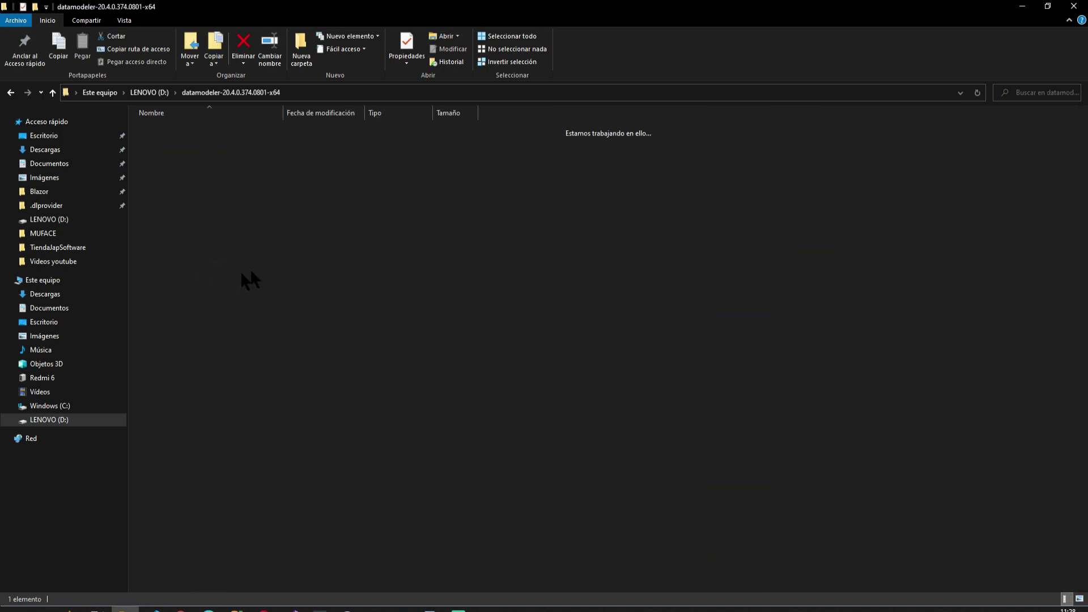
double_click(164, 130)
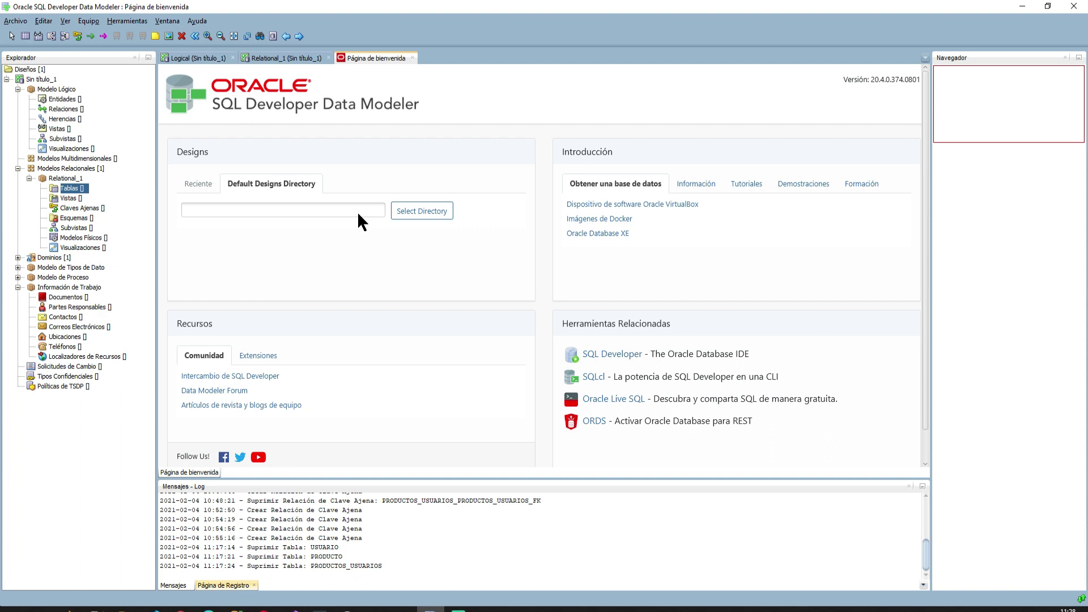
left_click(291, 59)
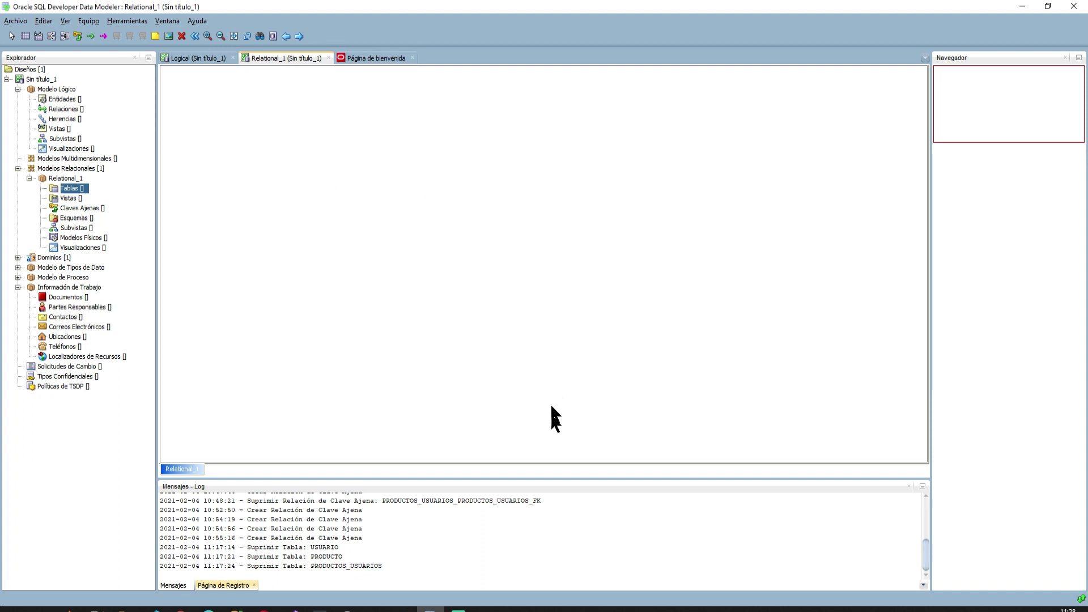
Switch to Oracle SQL Developer to examine the PRUEBAS_jap connection, and return to SQL Developer Data Modeler.
left_click(403, 609)
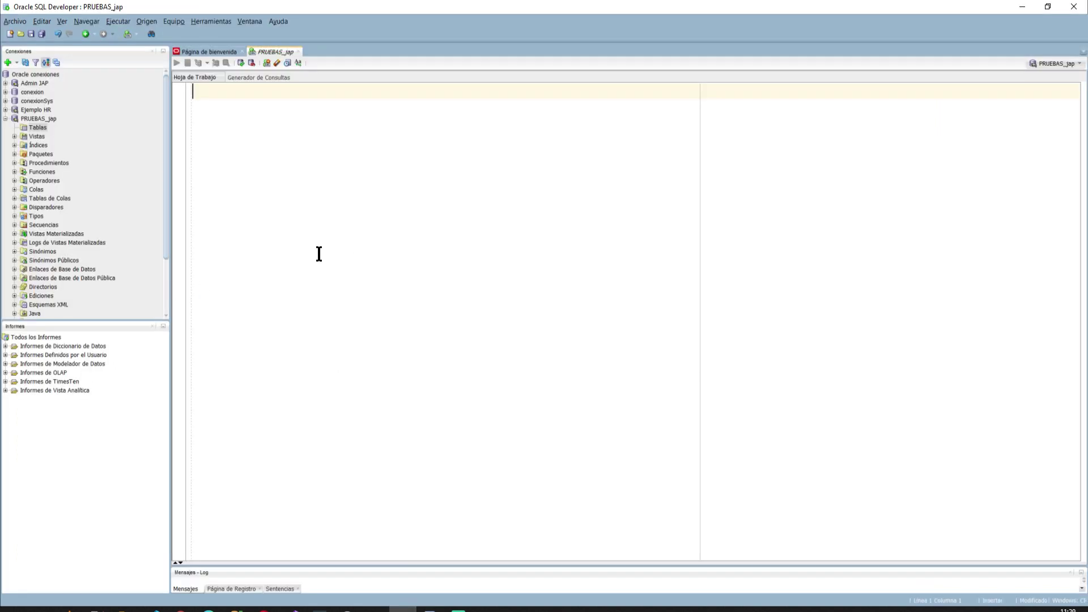
left_click(44, 119)
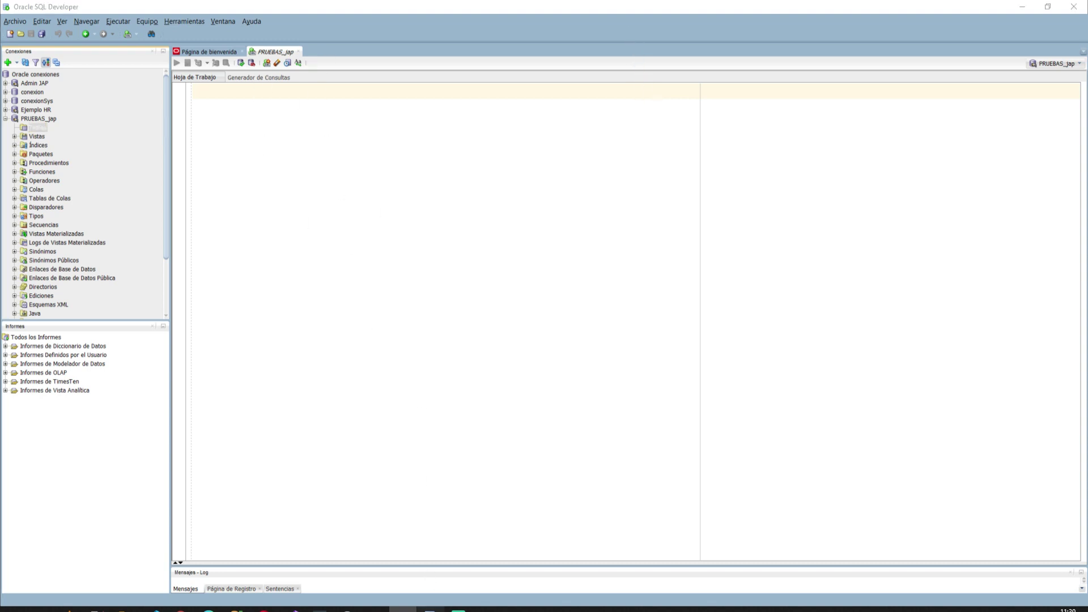
key("alt+Tab")
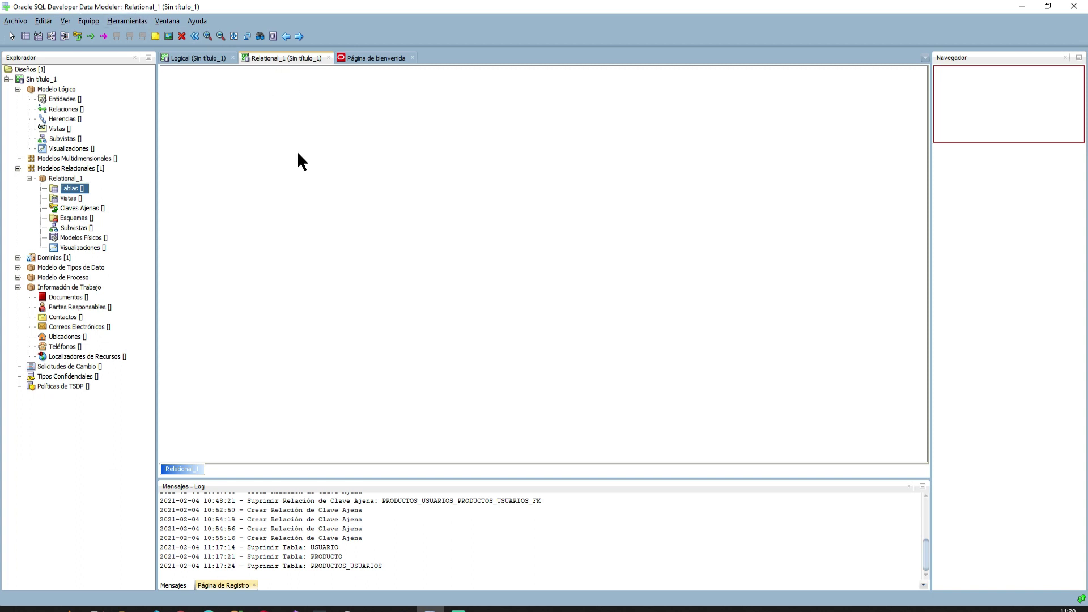
Draw a new table near the upper-left corner of the Relational_1 diagram and name it USUARIO.
left_click(179, 56)
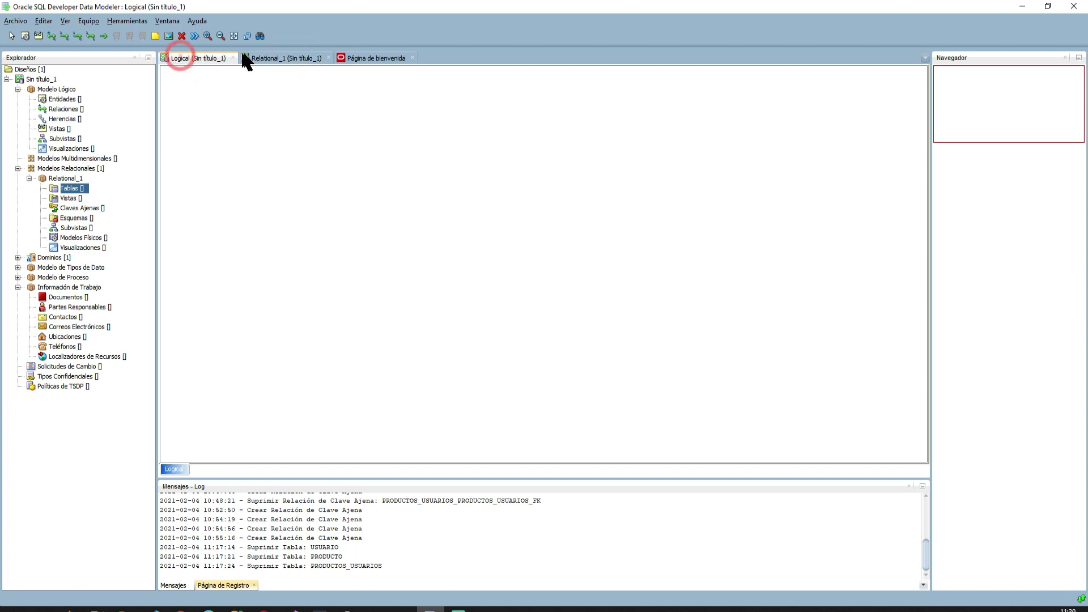
left_click(295, 56)
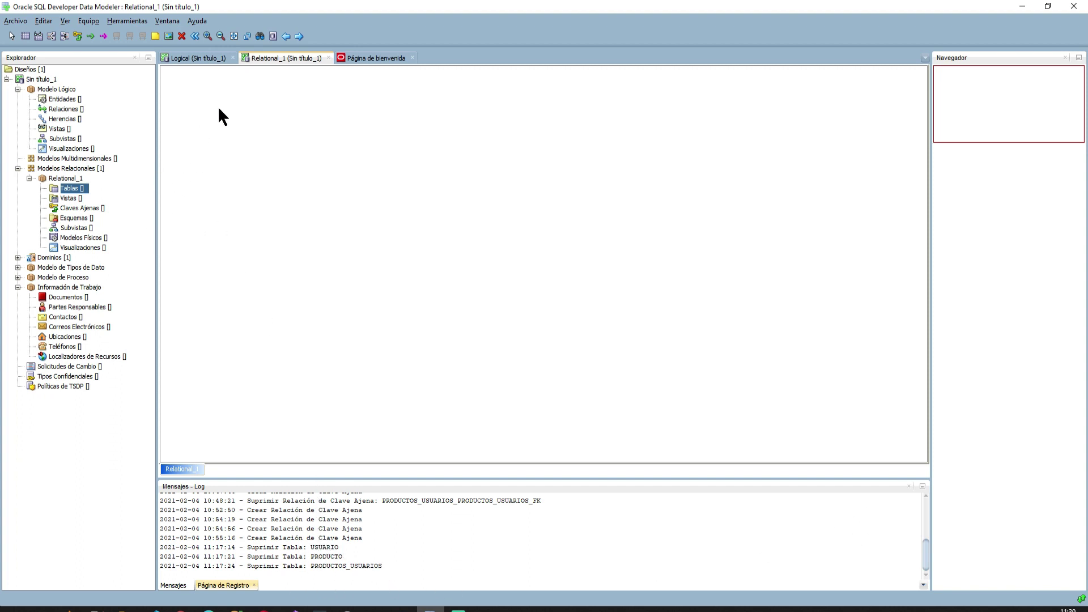
left_click(26, 36)
left_click_drag(212, 92, 310, 182)
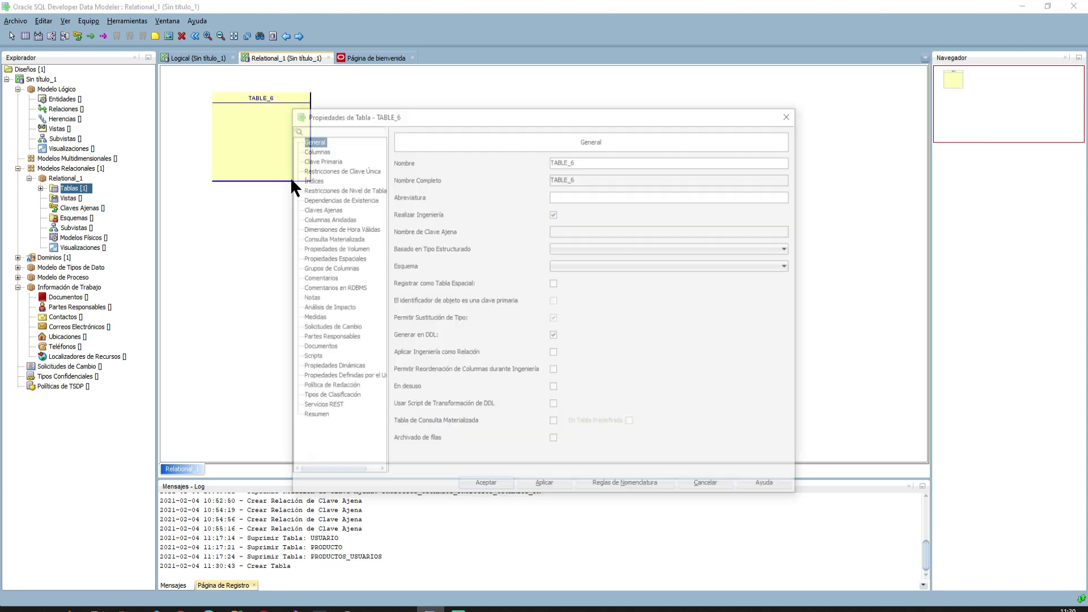
left_click_drag(451, 111, 430, 91)
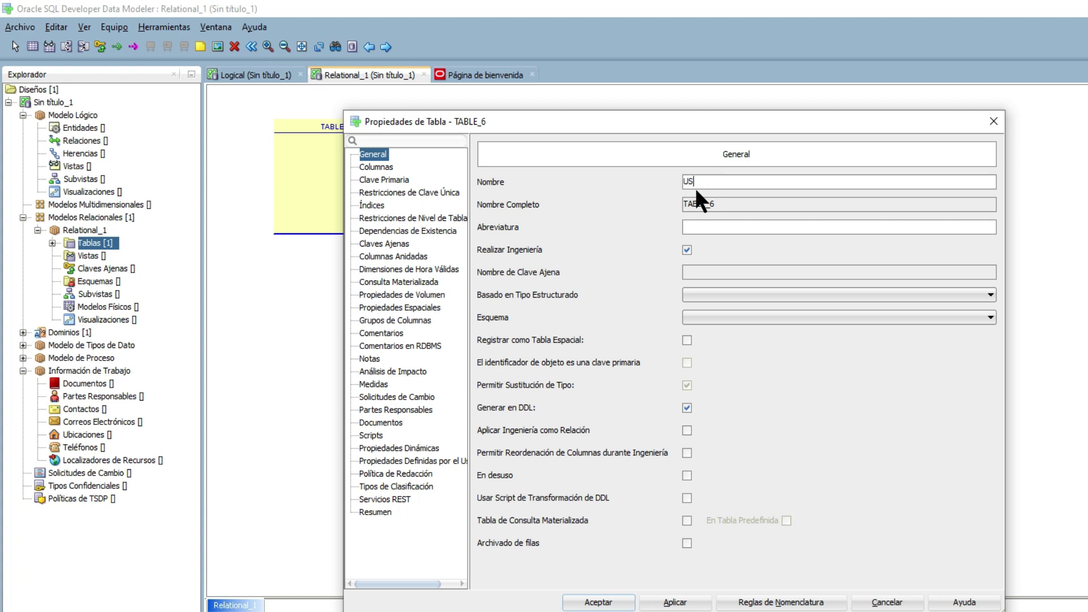
Add a column named Id to the USUARIO table as primary key with the logical data type Integer.
left_click(378, 166)
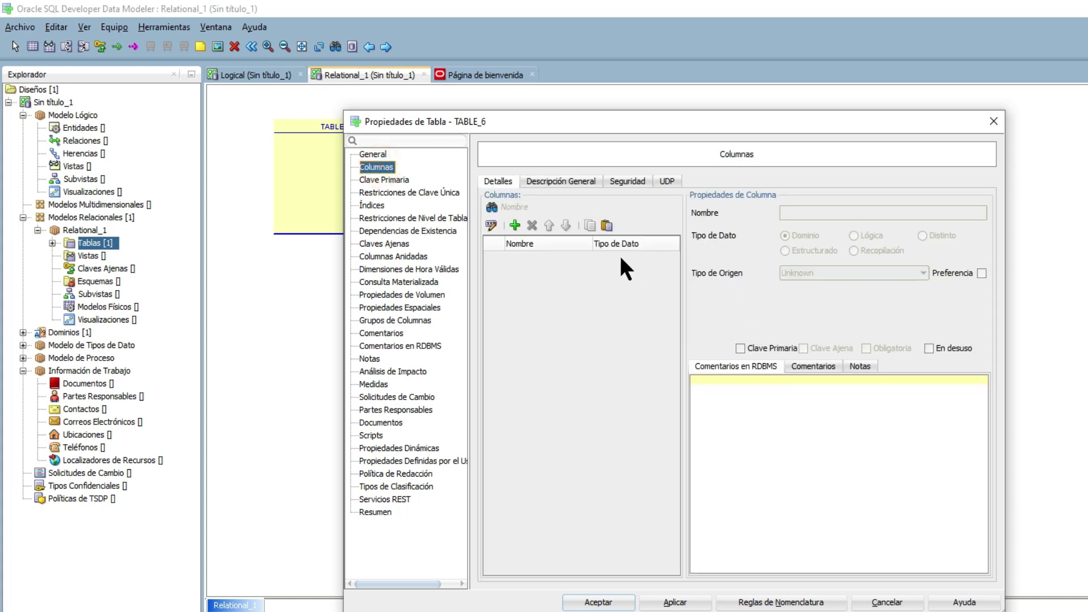
left_click(516, 221)
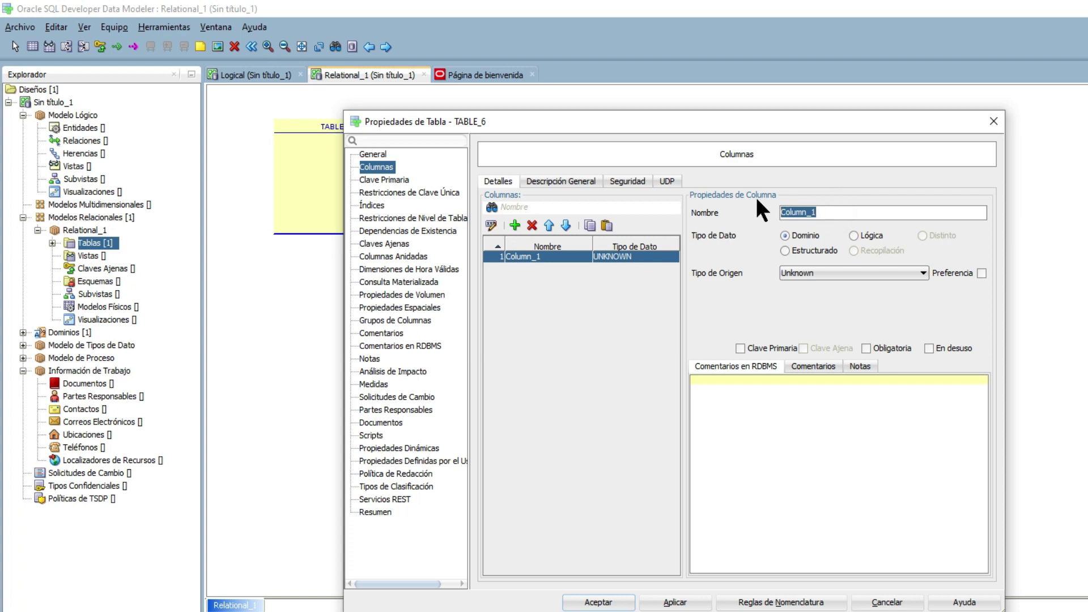
type("Id")
left_click(740, 348)
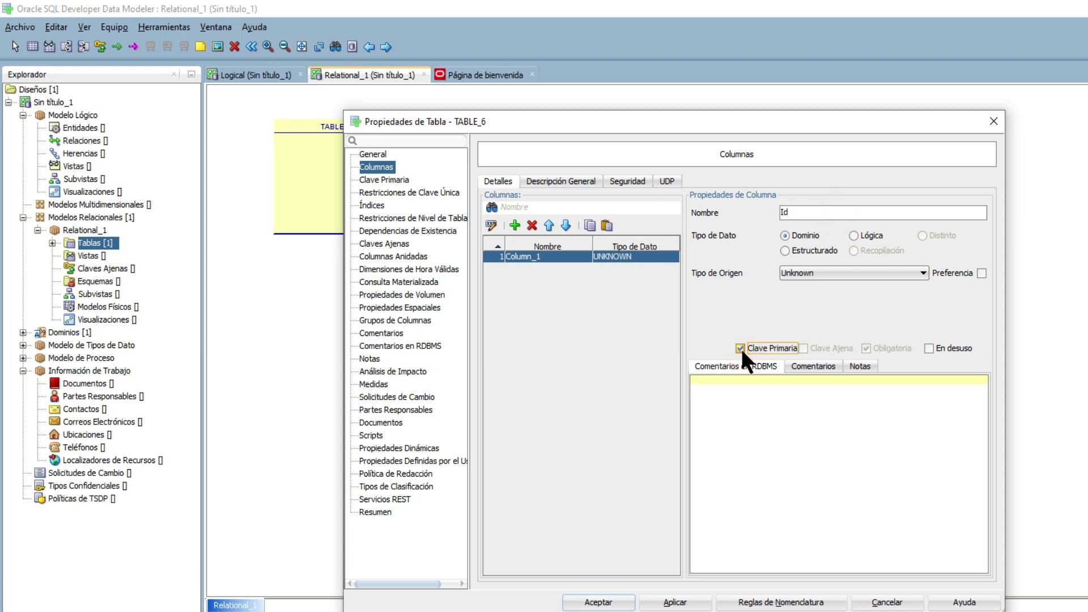
left_click(853, 235)
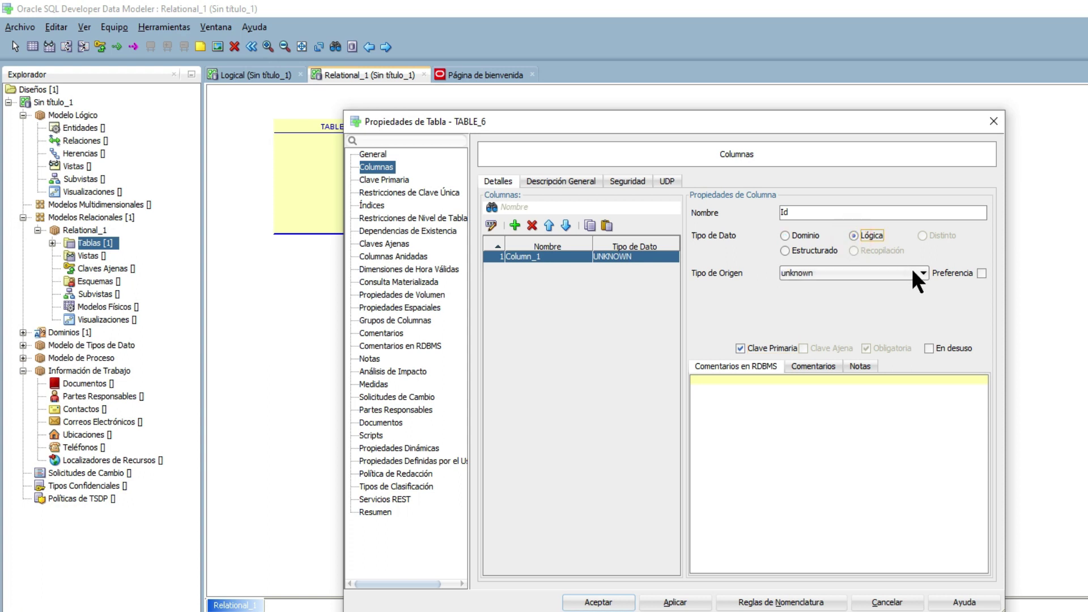
left_click(921, 269)
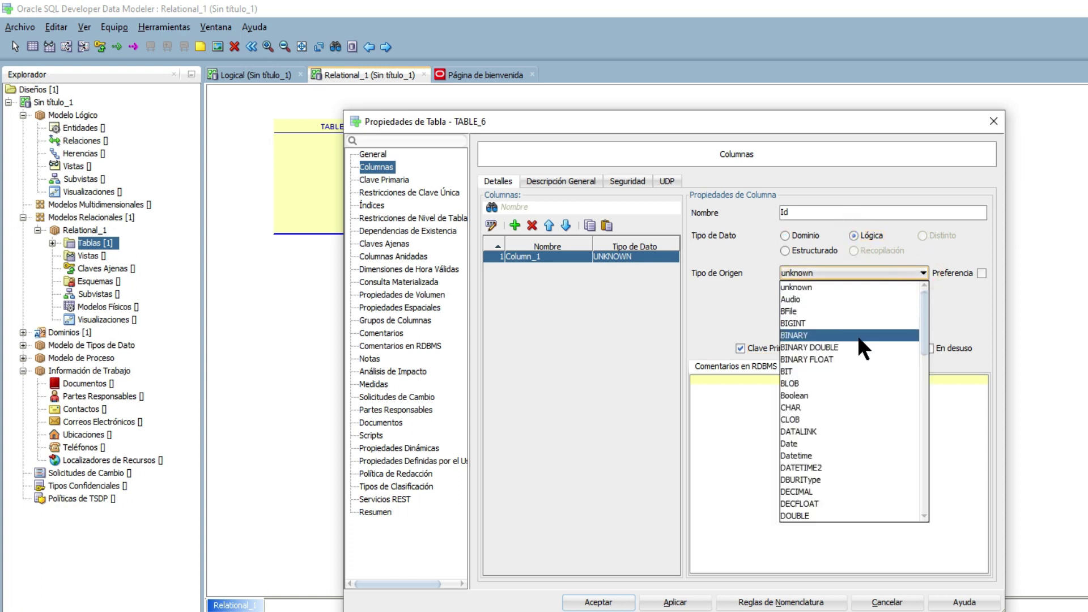
key("i")
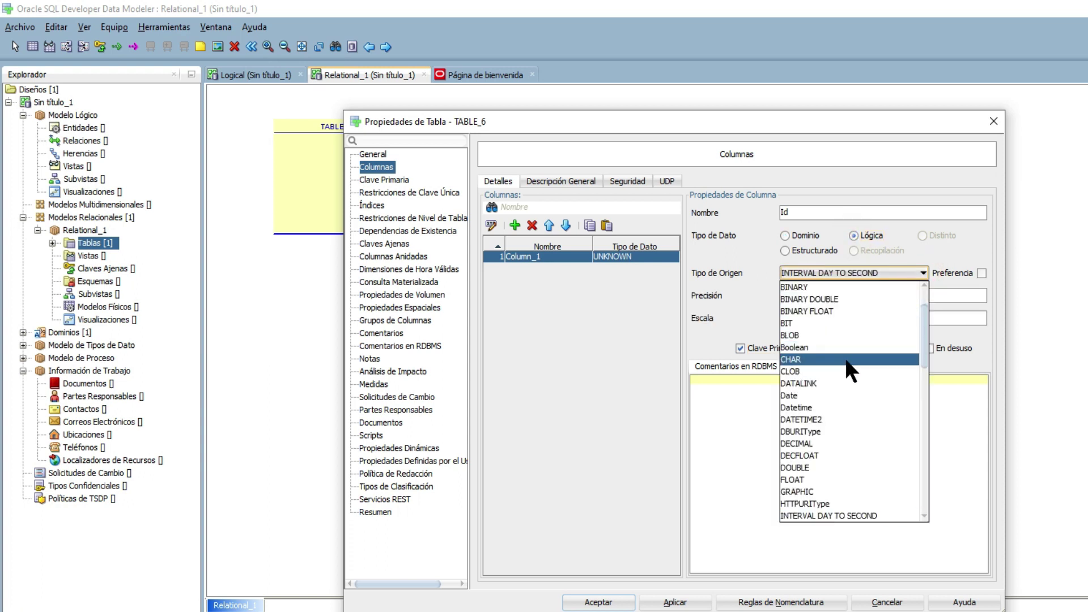
key("i")
left_click(833, 397)
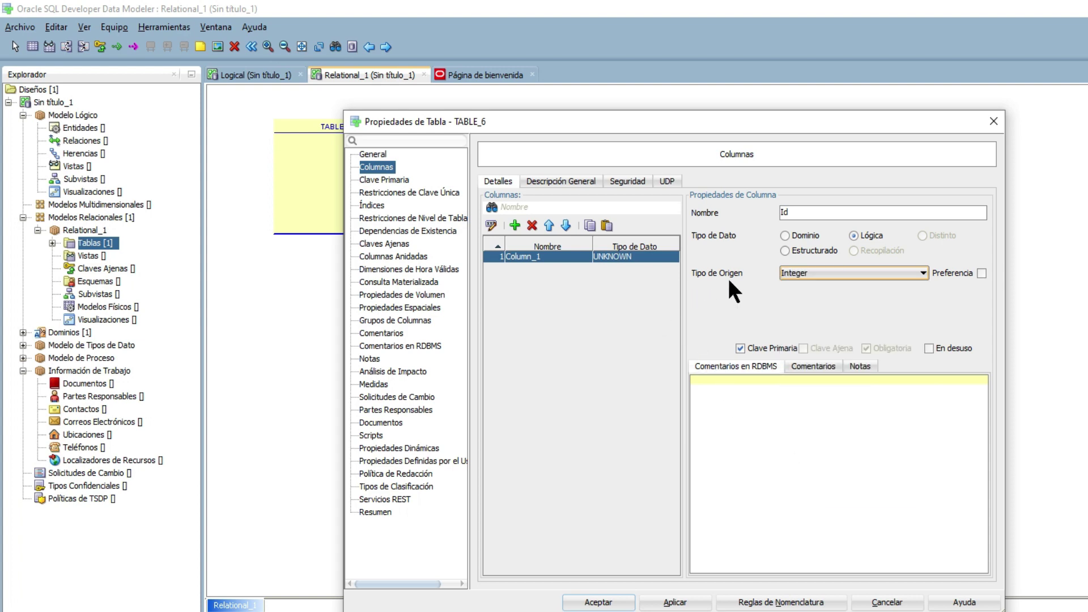
Add a second column to the USUARIO table and check which column its primary key uses.
left_click(514, 225)
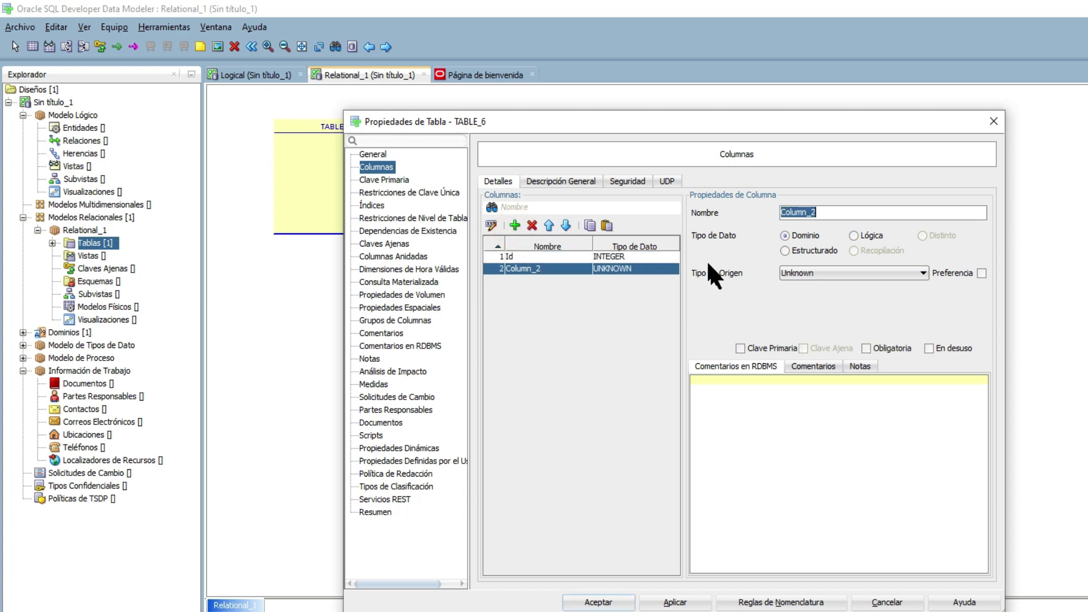
left_click(384, 179)
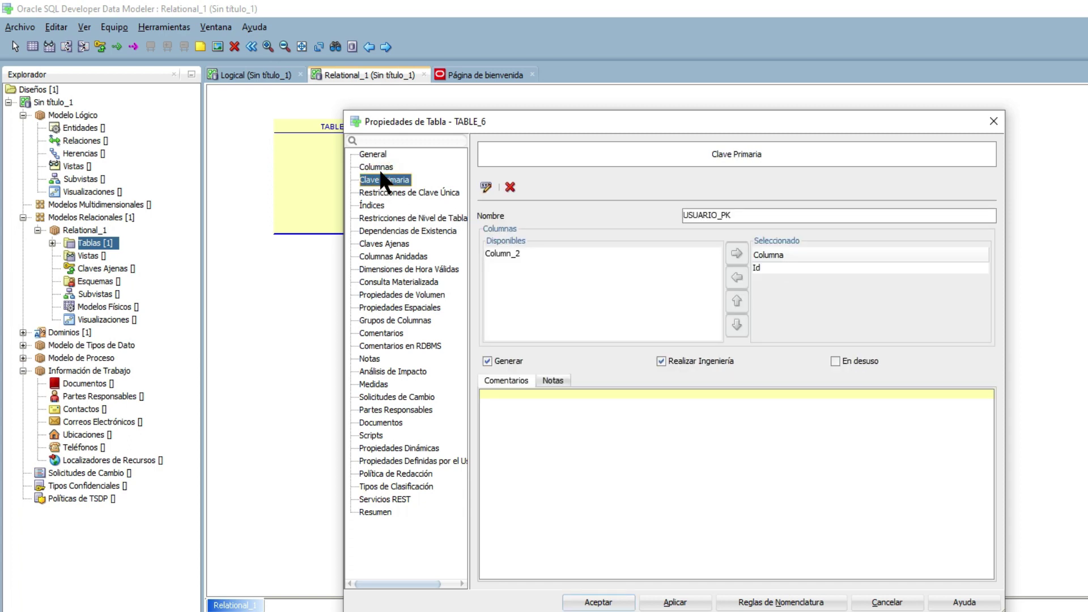
left_click(379, 168)
left_click(529, 255)
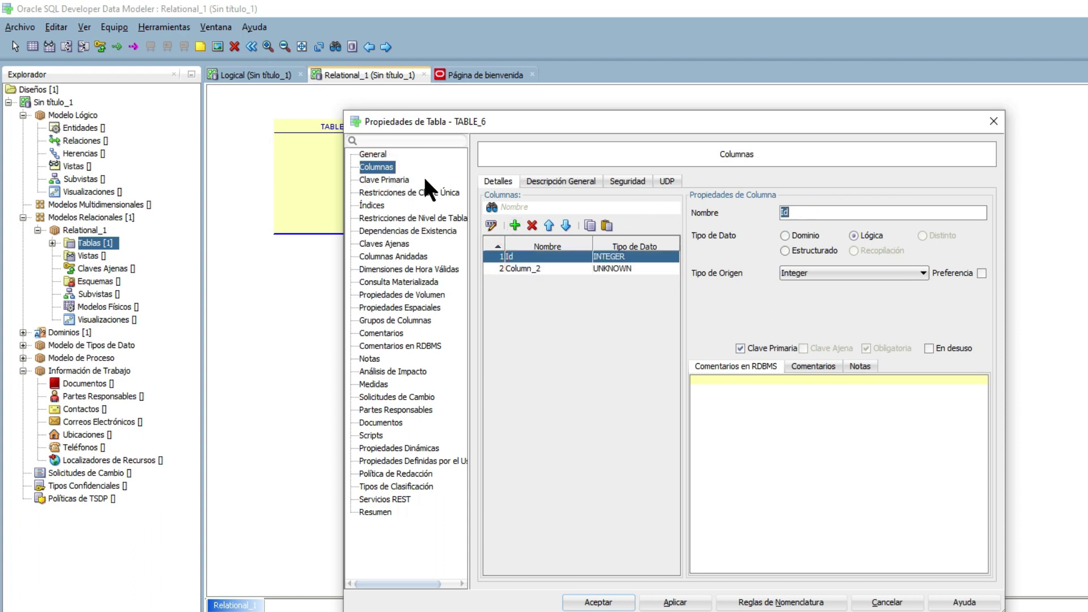
left_click(377, 167)
left_click(823, 214)
Name the second column Email and give it the logical data type NVARCHAR with size 500.
left_click(531, 269)
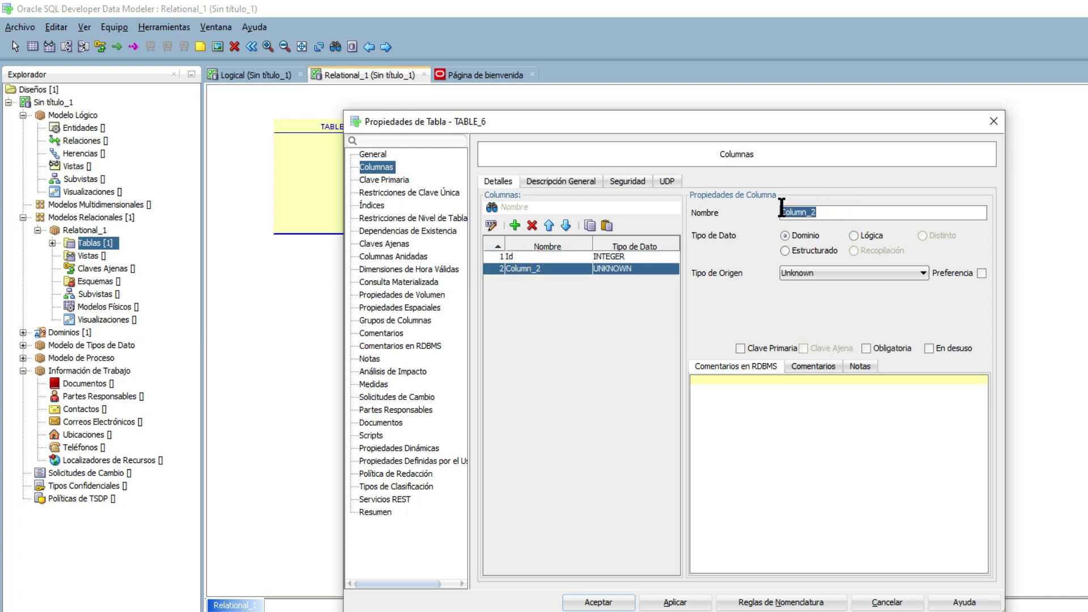
type("Email")
left_click(853, 235)
left_click(925, 273)
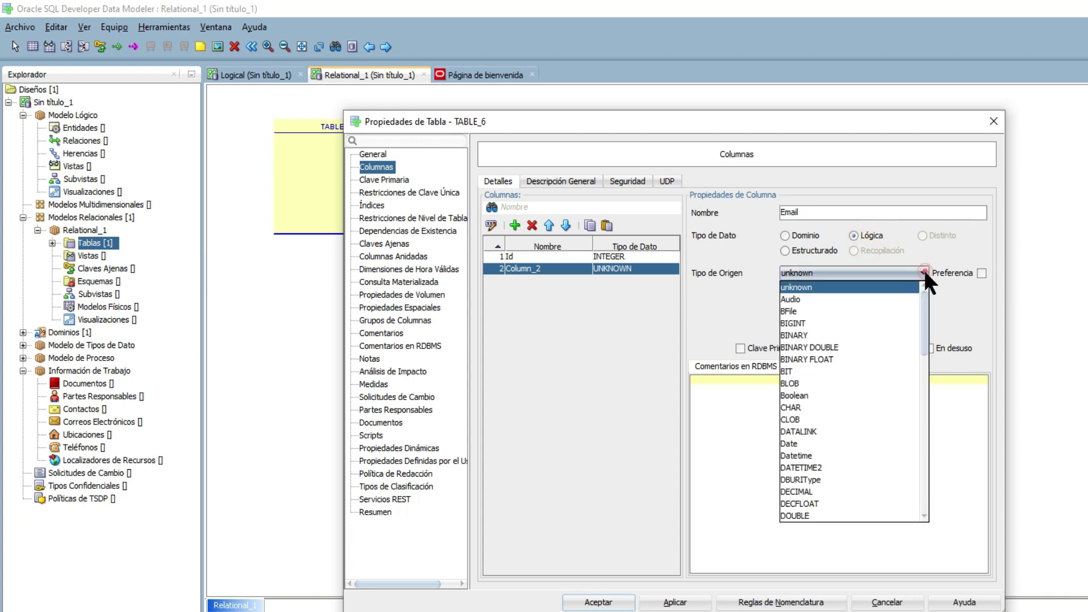
key("v")
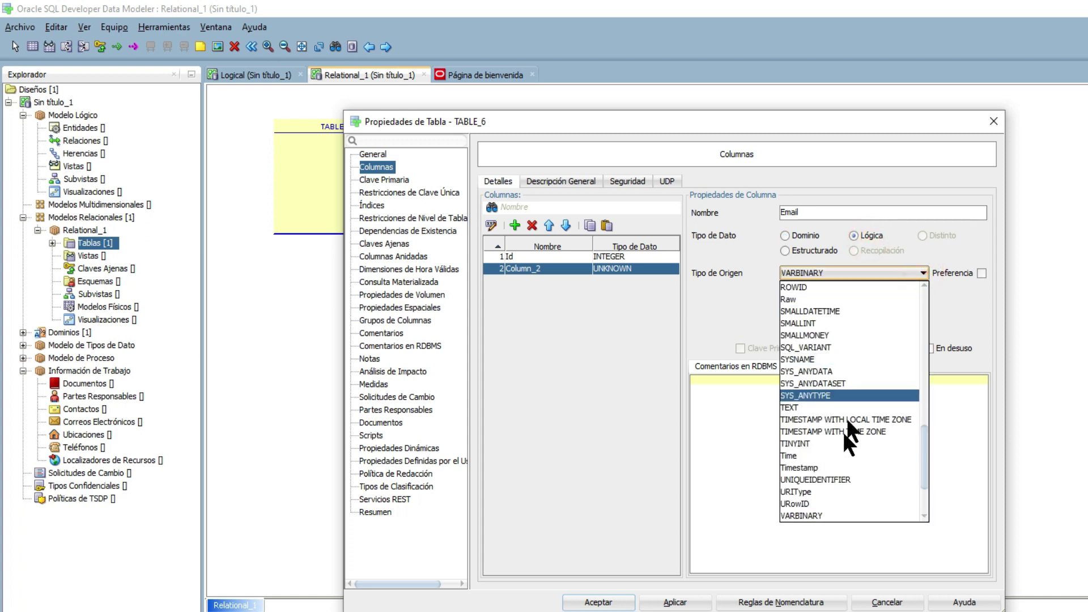
scroll(827, 472, "down", 1)
key("n")
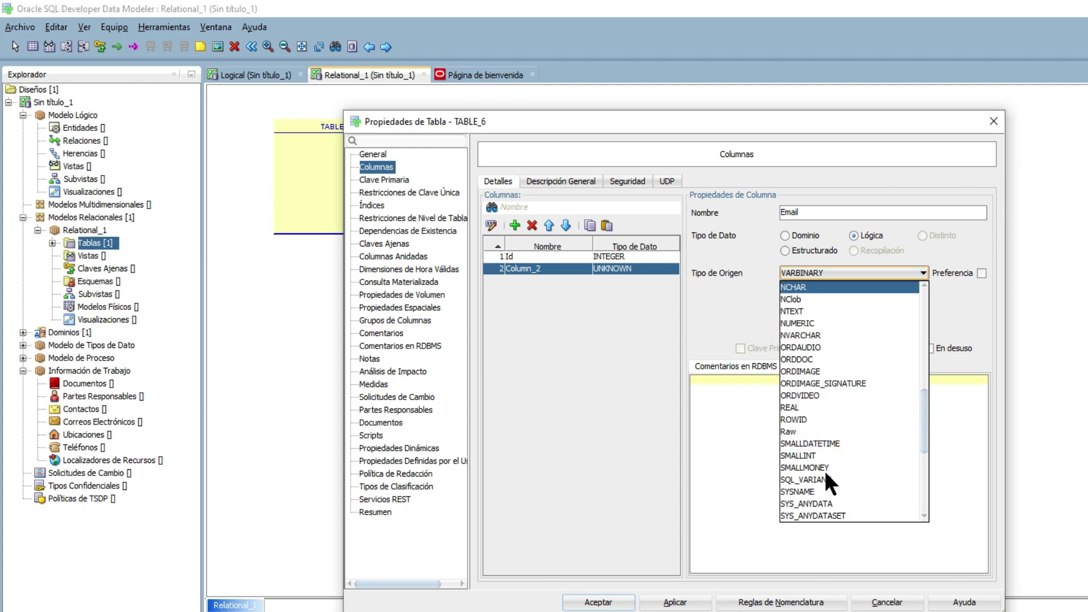
left_click(806, 295)
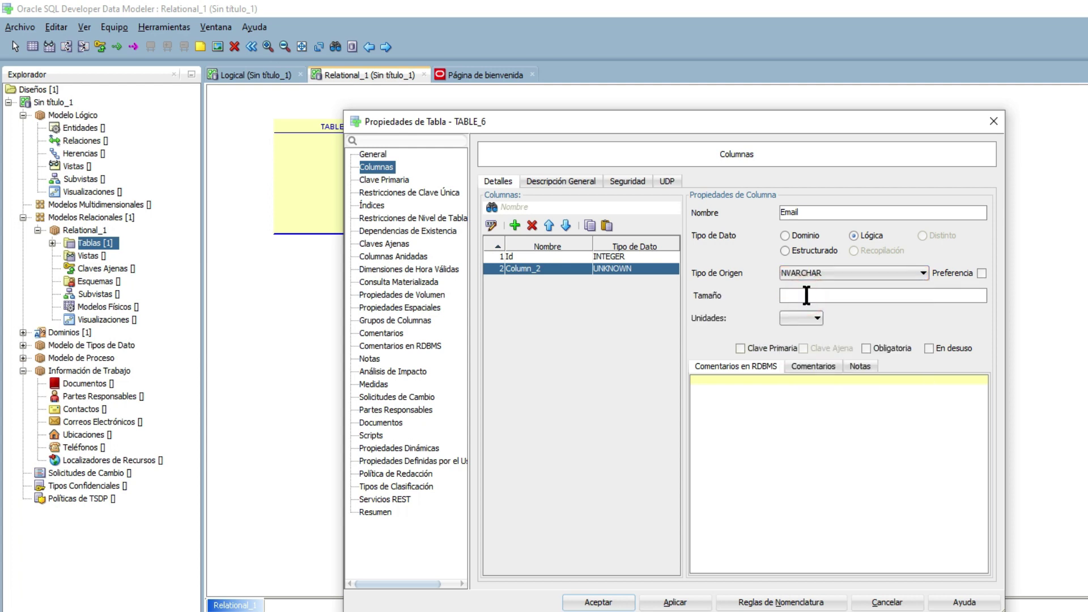
type("500")
Add a third column named Nombre to the USUARIO table.
left_click(512, 223)
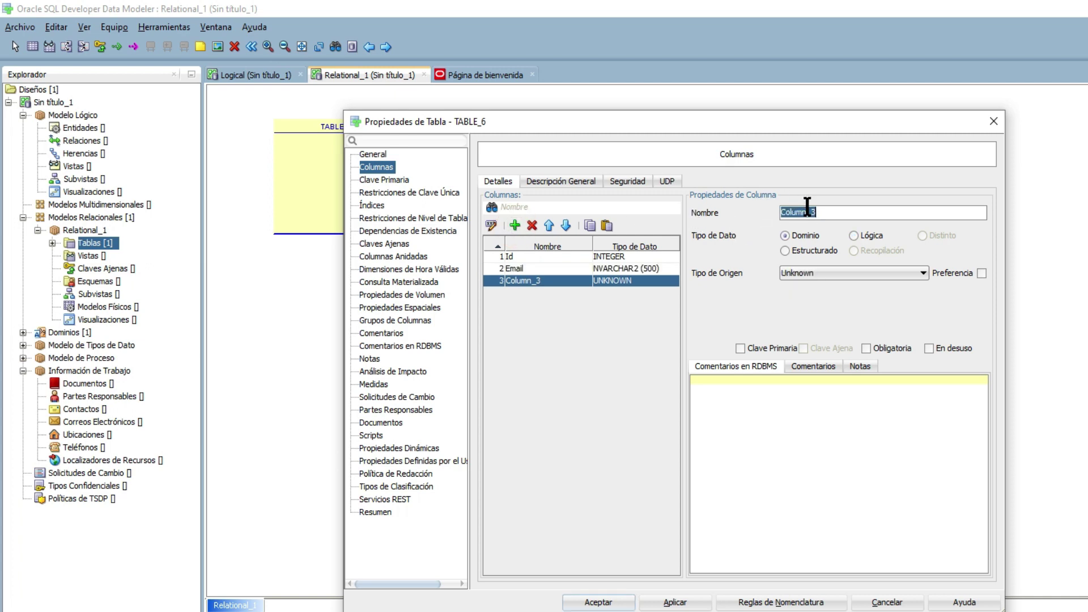
left_click(839, 208)
left_click(740, 196)
type("Nombre")
Give the Nombre column the logical data type NVARCHAR with size 500 and accept the table properties.
left_click(852, 234)
left_click(864, 273)
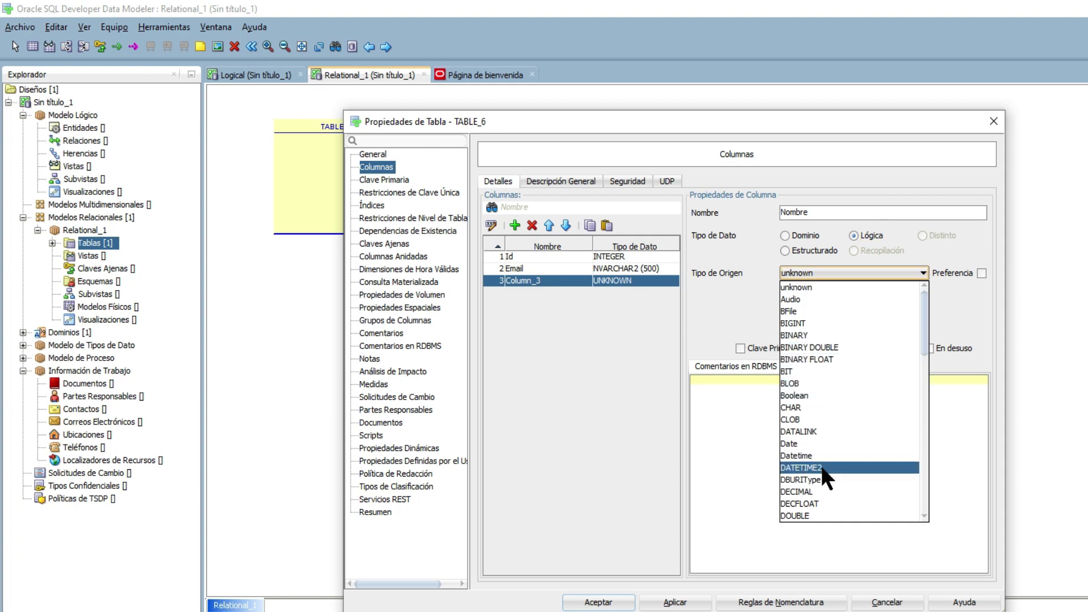
key("n")
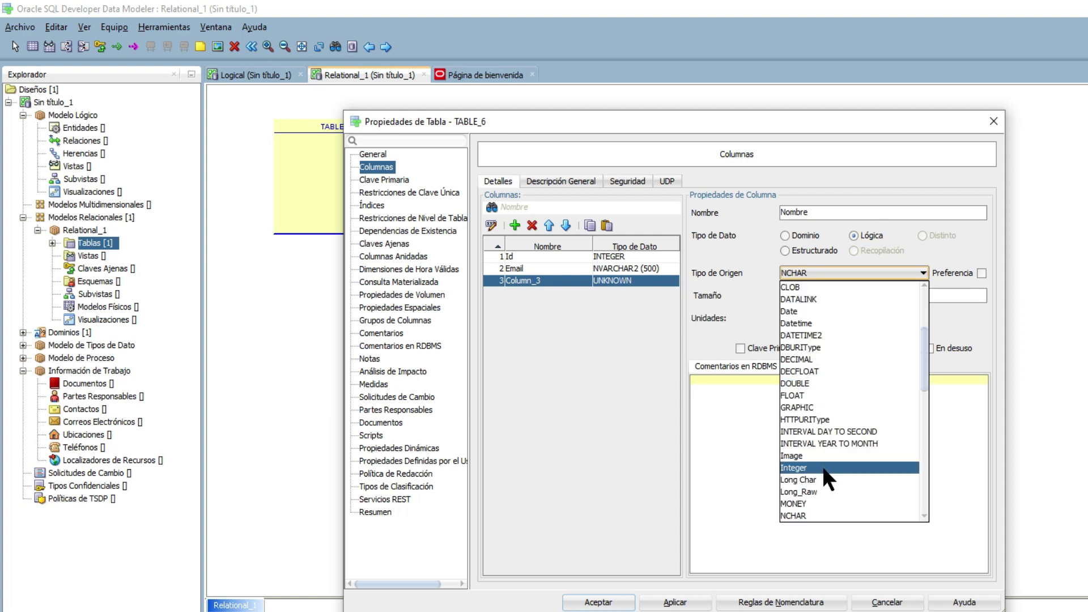
scroll(832, 458, "down", 2)
scroll(831, 458, "down", 1)
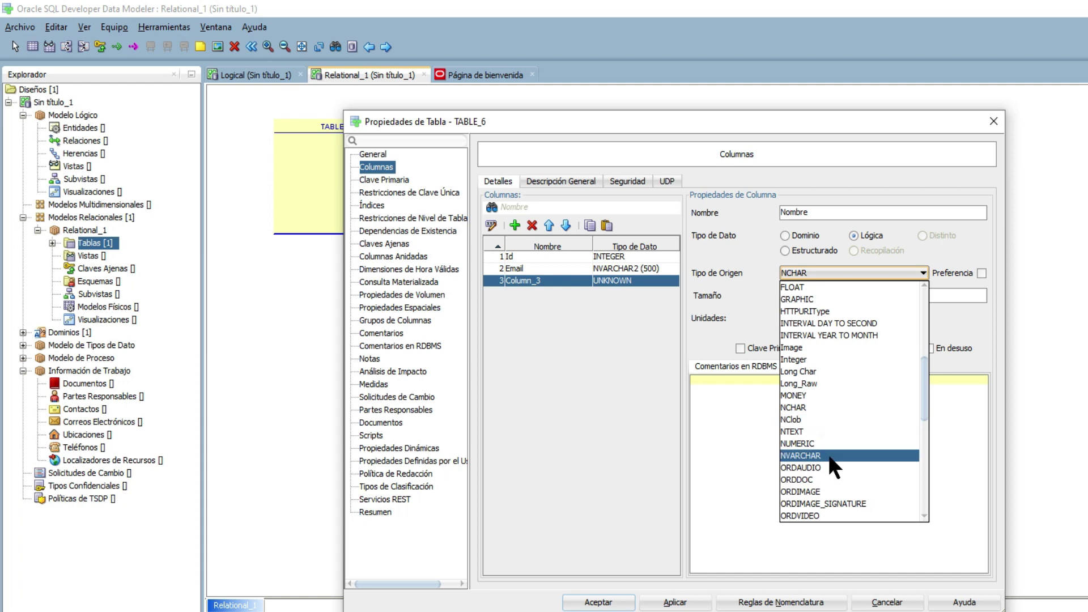
left_click(828, 454)
left_click(815, 291)
type("500")
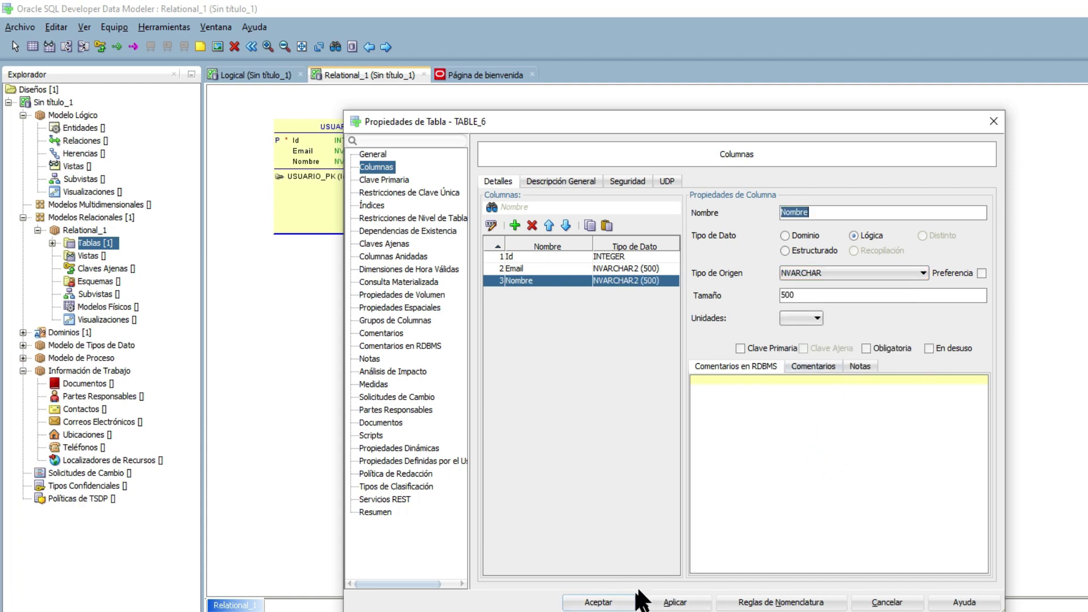
left_click(601, 602)
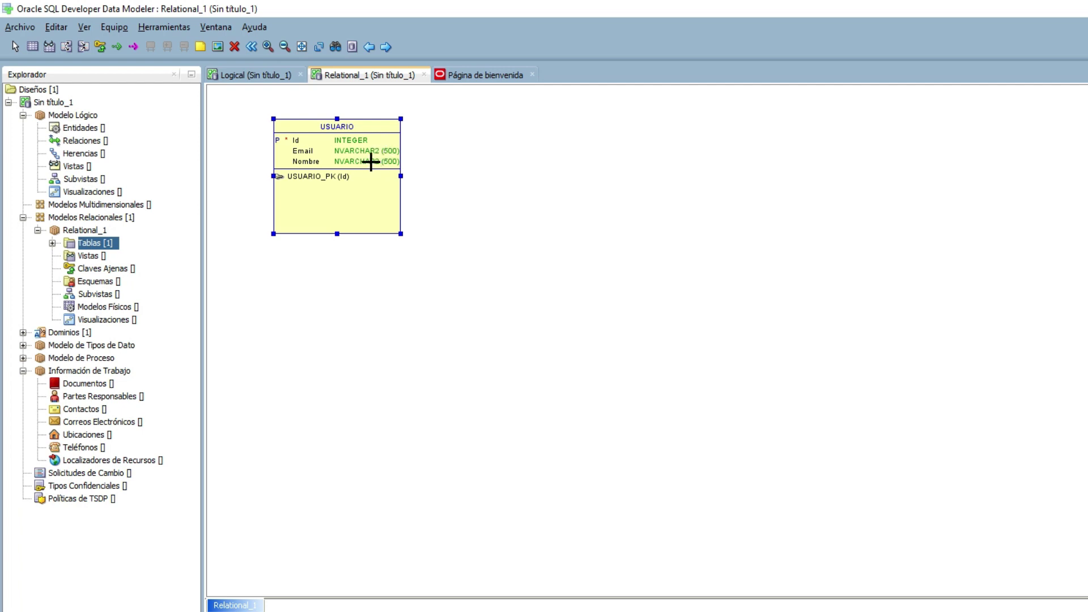
Review the primary key and index definitions of the USUARIO table and close its properties.
double_click(357, 135)
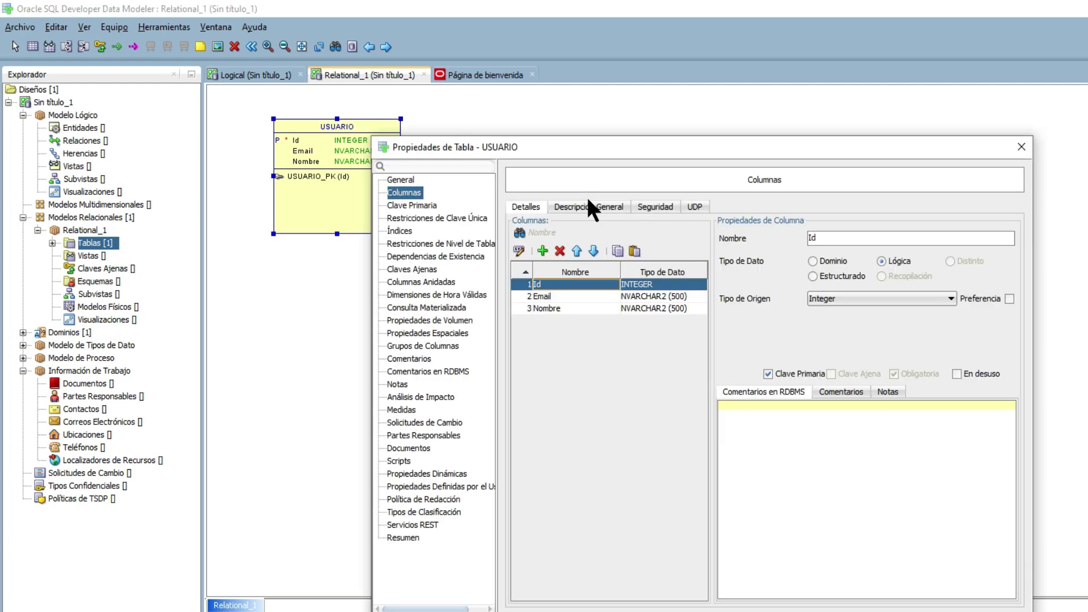
left_click(411, 205)
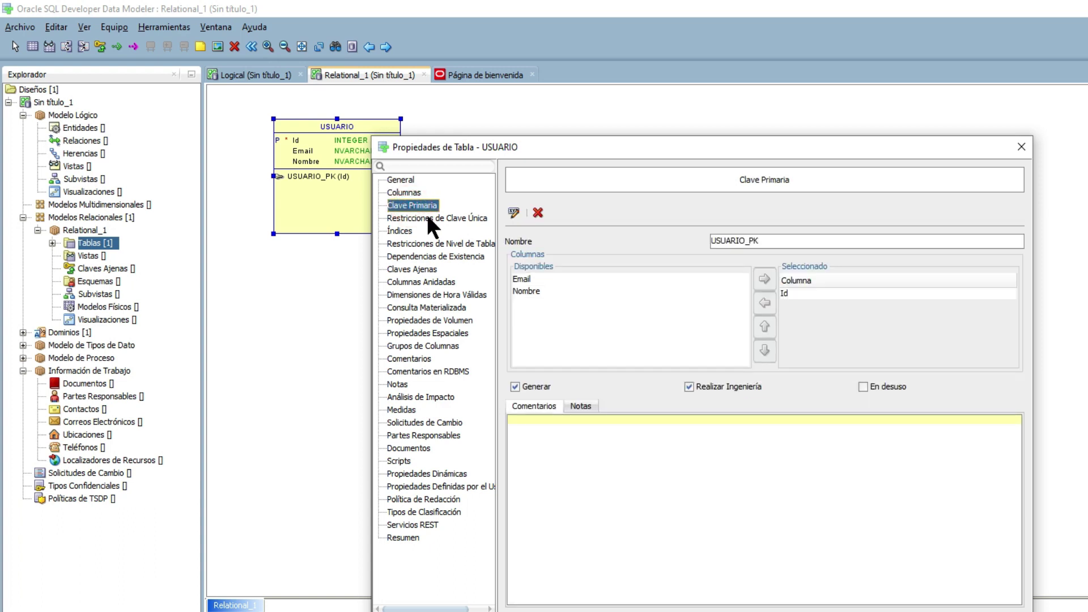
left_click(413, 232)
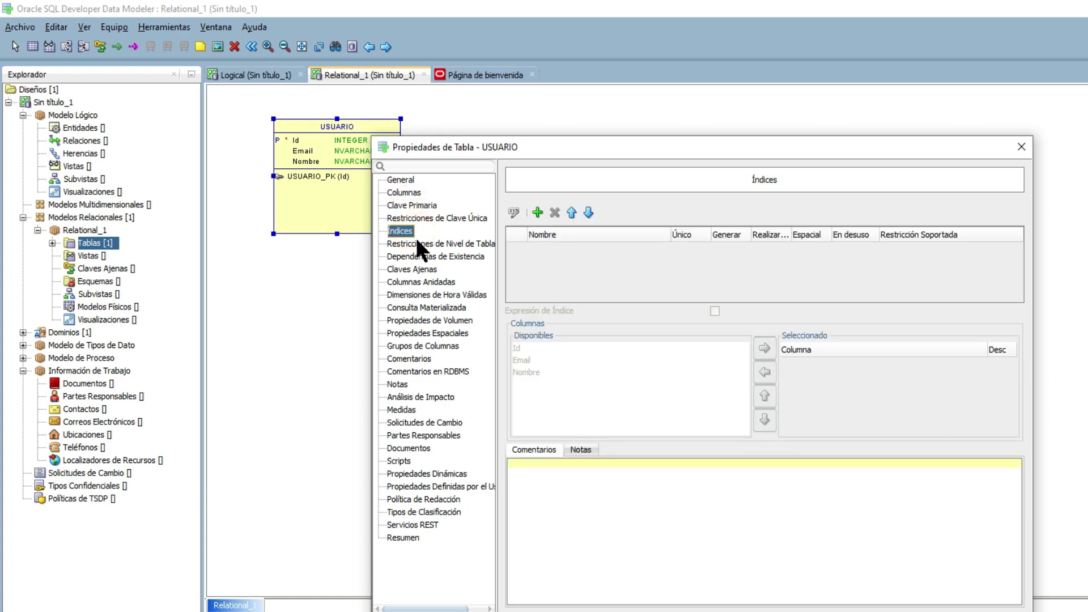
left_click(425, 206)
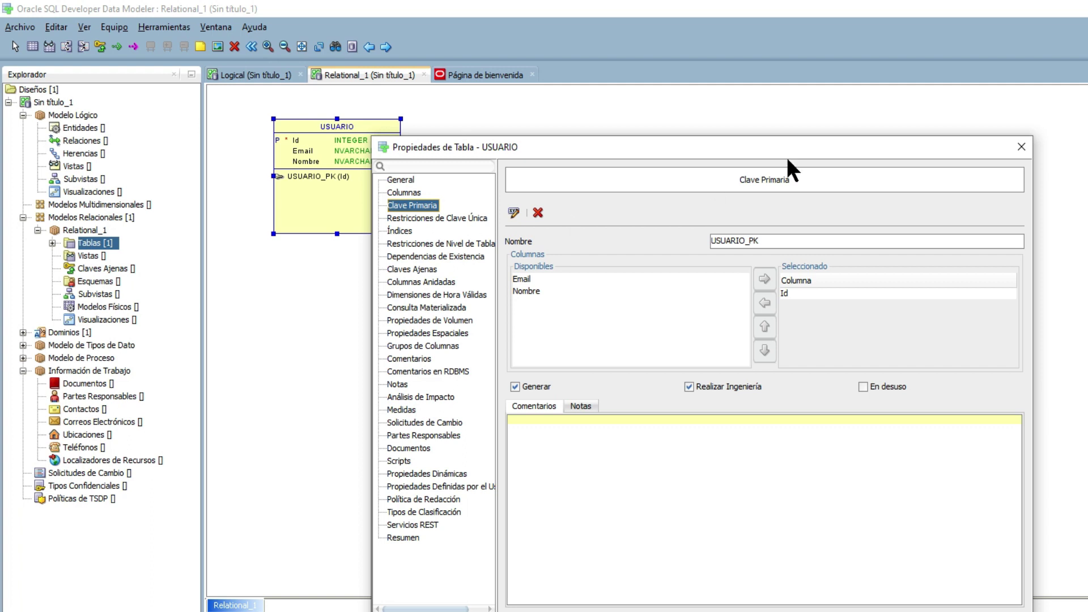
left_click(1022, 148)
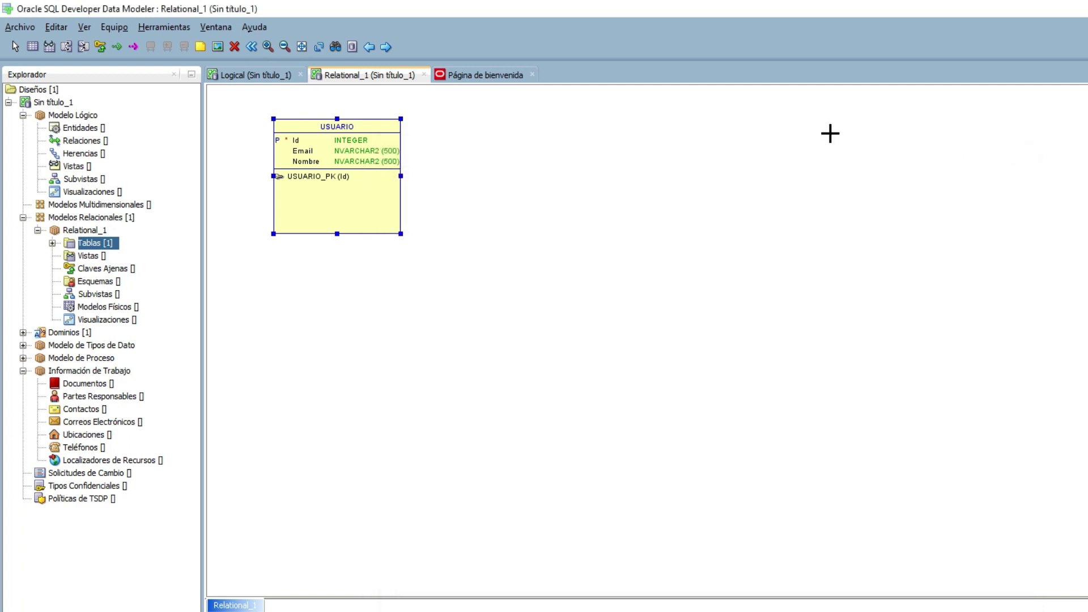
Draw a new table to the right of USUARIO, name it PRODUCTO, and add a first column named Id.
left_click_drag(656, 119, 784, 243)
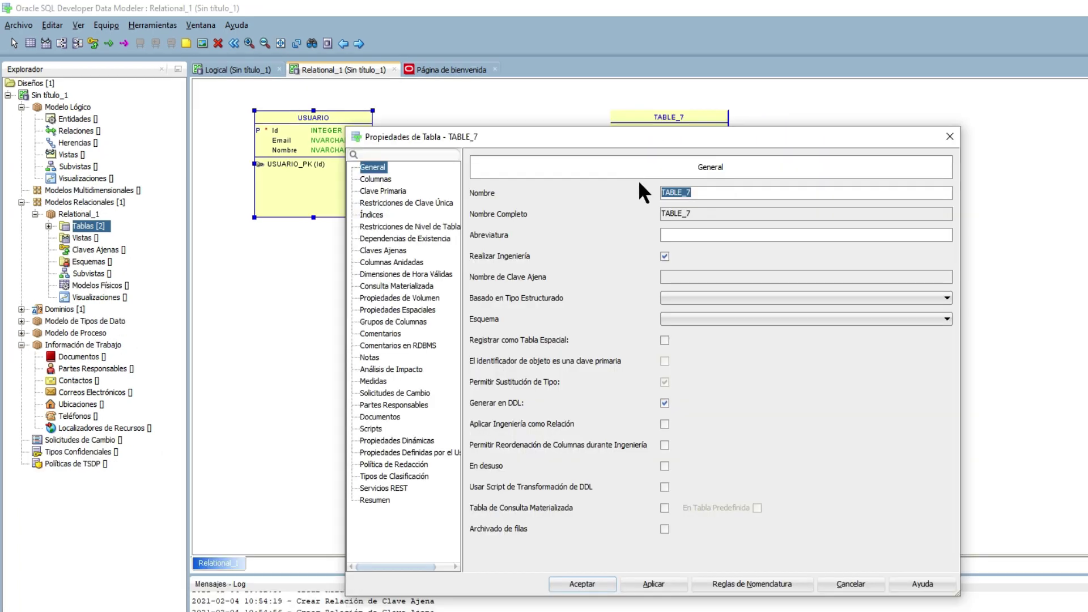
type("PRODUCTO")
left_click(374, 179)
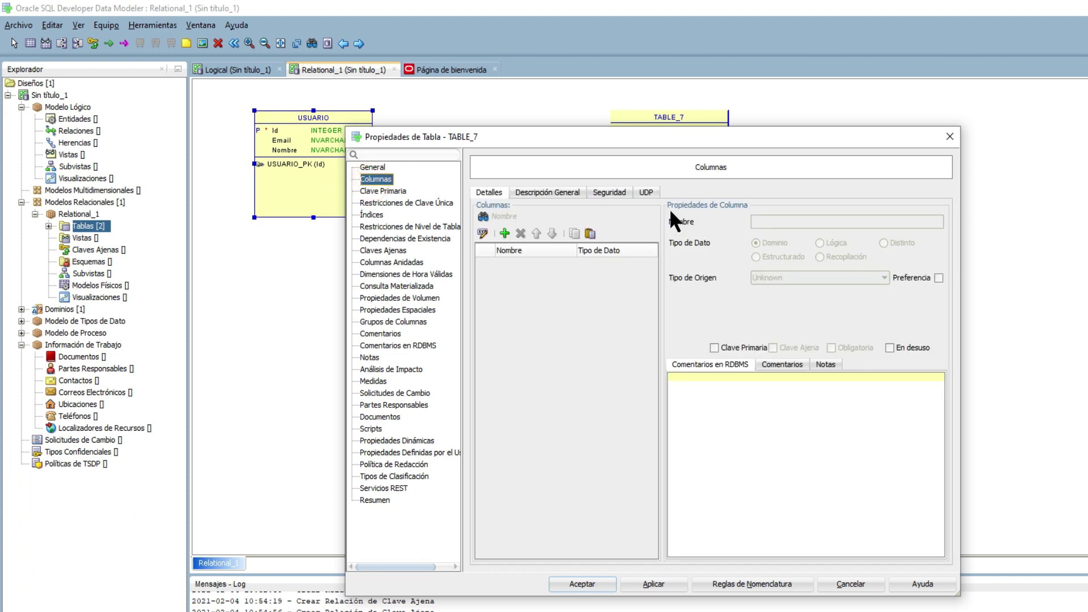
left_click(505, 233)
left_click_drag(802, 221, 746, 221)
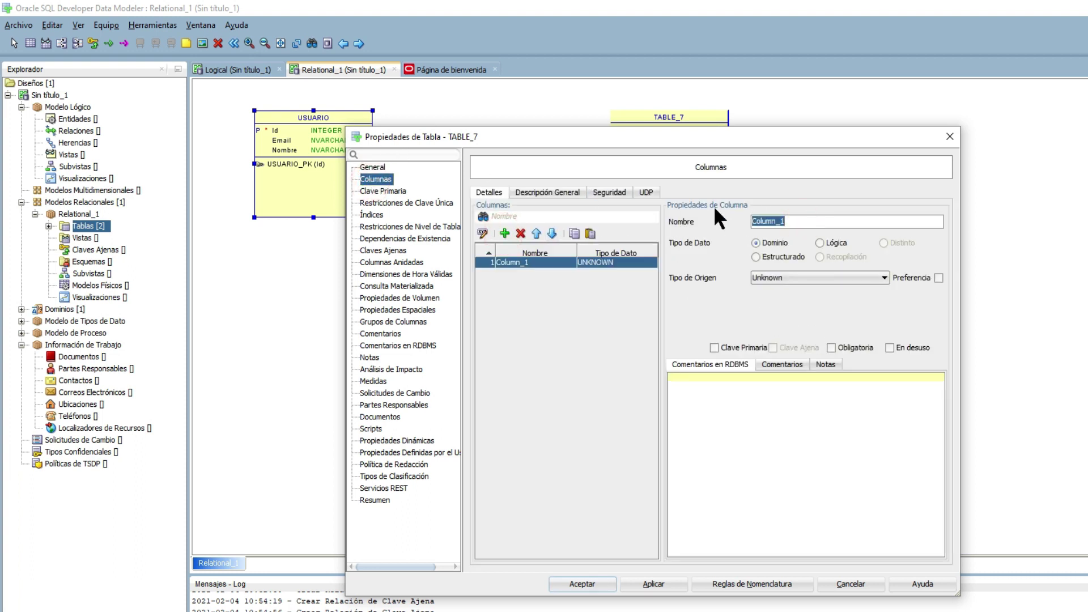
type("Id")
Give PRODUCTO's Id column the logical data type Integer and mark it as the primary key.
left_click(819, 243)
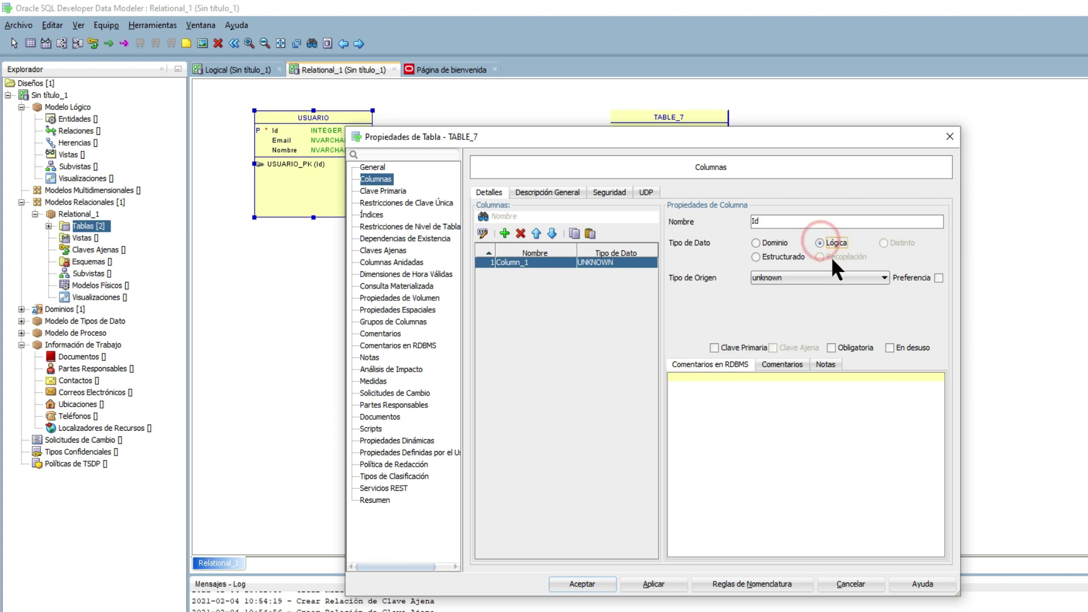
left_click(884, 277)
key("i")
key("i")
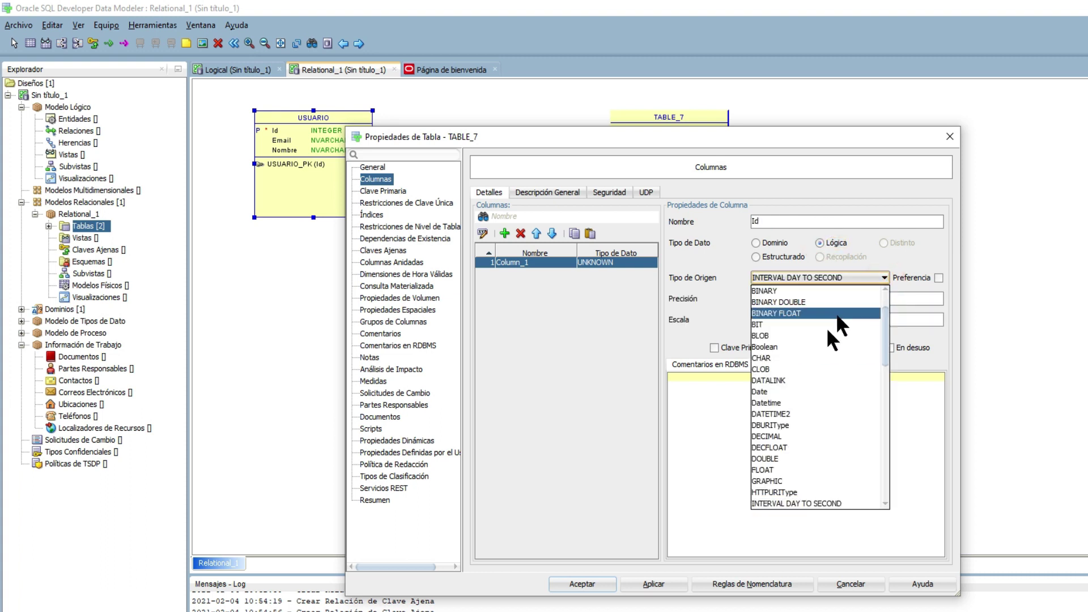
scroll(810, 378, "down", 1)
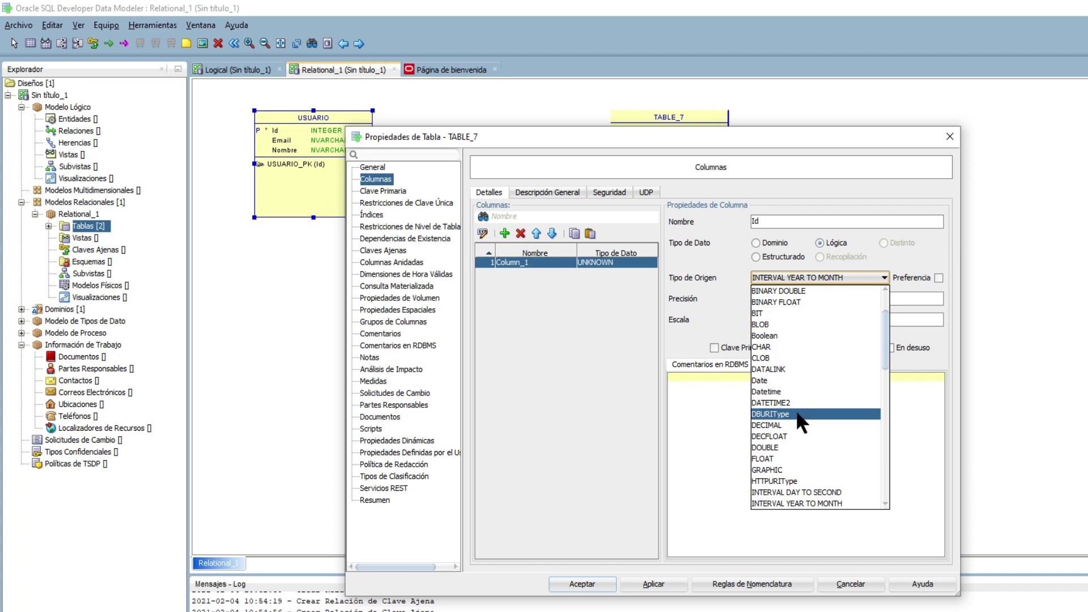
key("i")
key("Return")
left_click(714, 347)
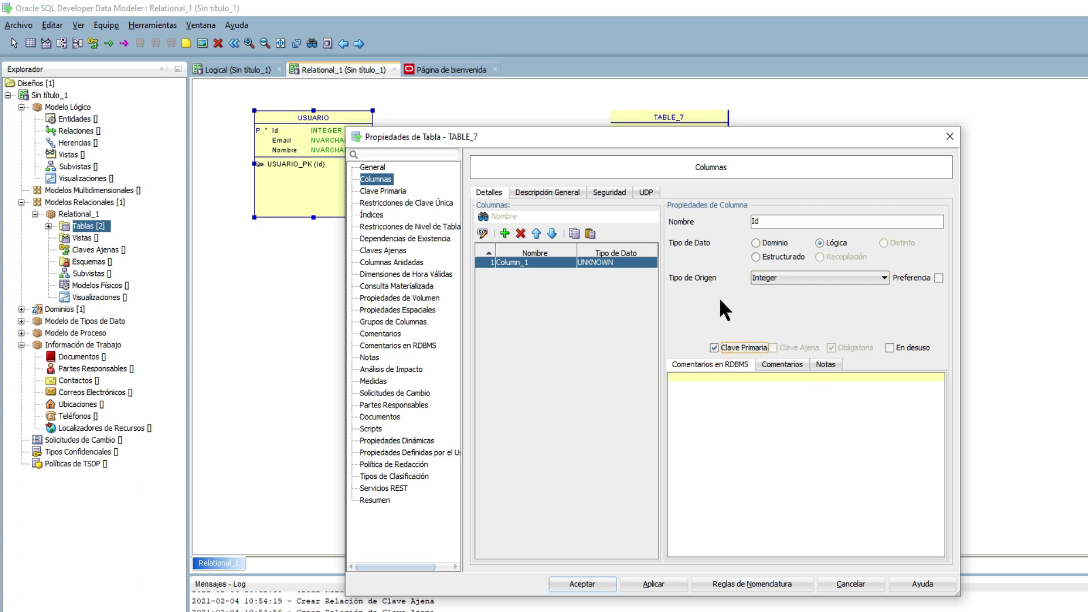
Add a second column to PRODUCTO named Nombre with the logical data type NVARCHAR and size 500.
left_click(504, 232)
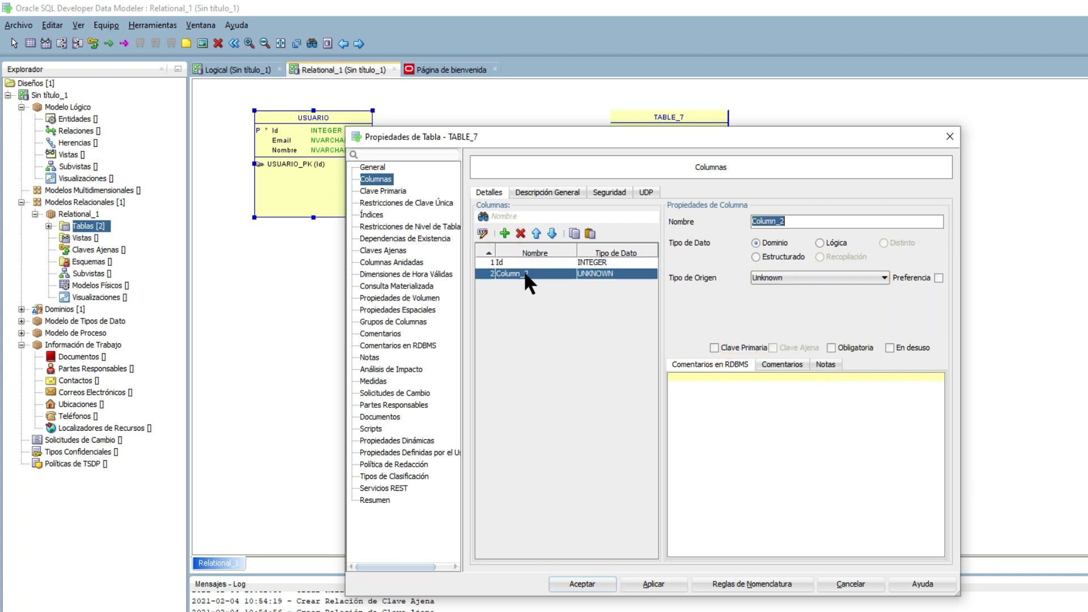
left_click(819, 242)
type("Nombre")
left_click(885, 277)
key("v")
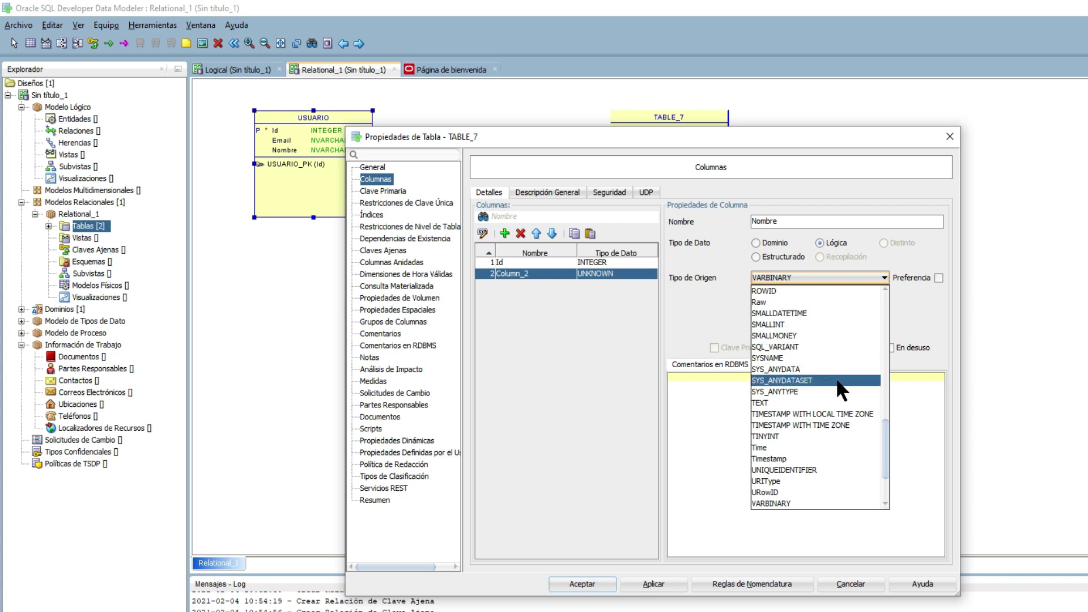
scroll(835, 378, "up", 5)
left_click(780, 336)
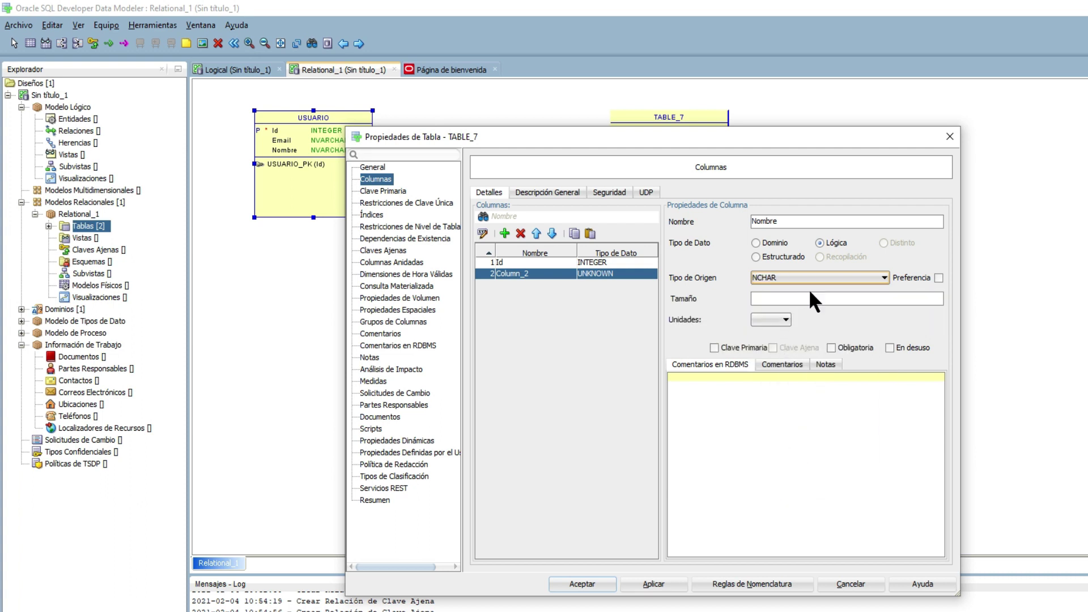
left_click(883, 277)
key("n")
left_click(810, 413)
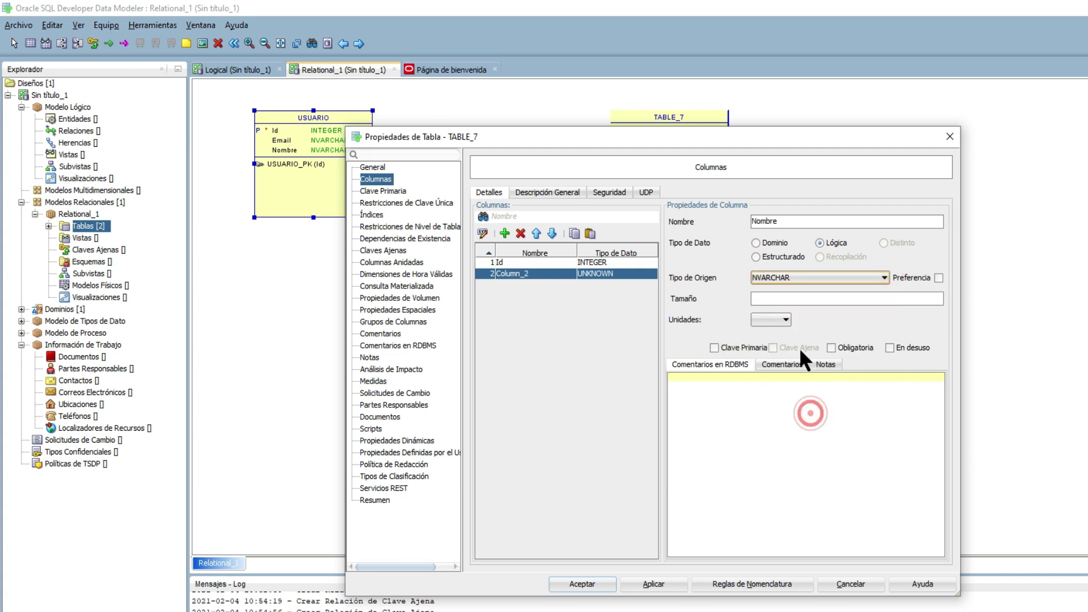
left_click(803, 301)
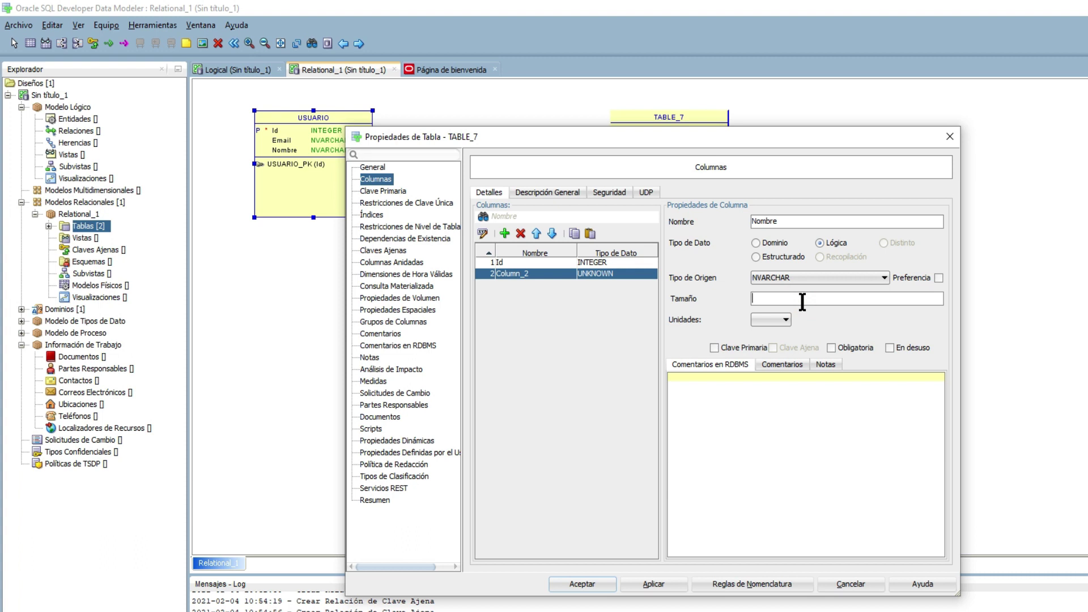
type("500")
Add a third column to PRODUCTO, named Precio, and base its data type on a logical type.
left_click(502, 235)
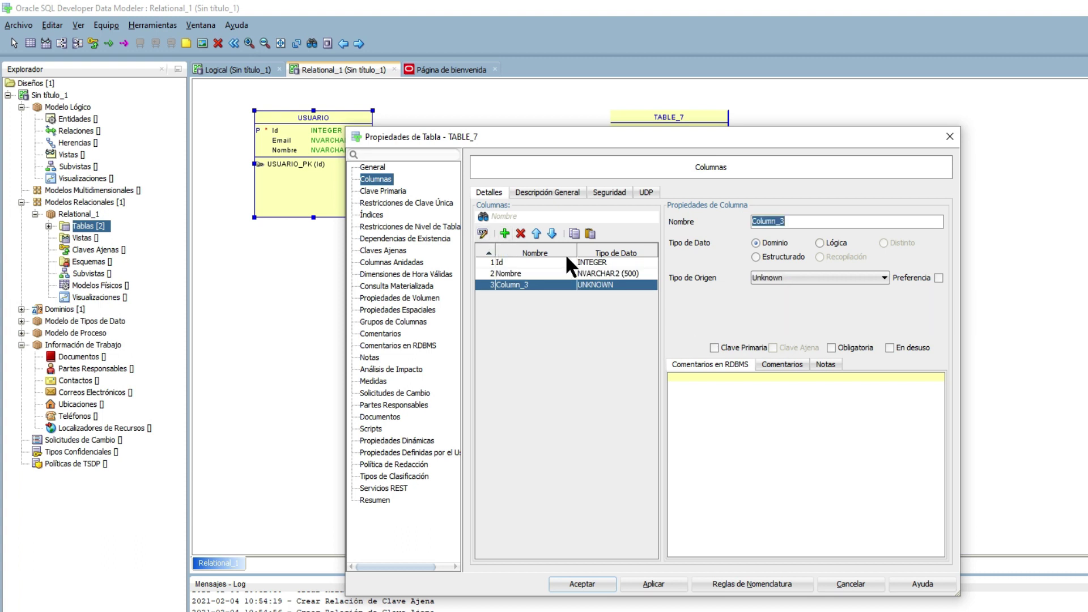
left_click(821, 243)
left_click(807, 218)
type("prec")
key("BackSpace")
key("BackSpace")
key("BackSpace")
key("BackSpace")
type("Precio")
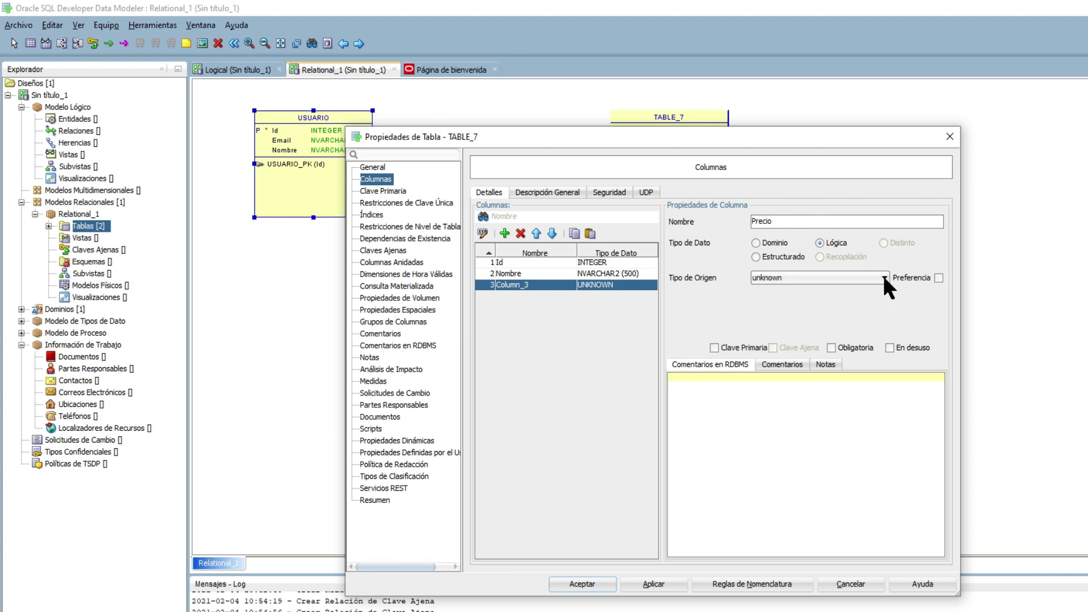
Set the Precio column's source type to FLOAT and accept the PRODUCTO table properties.
left_click(883, 277)
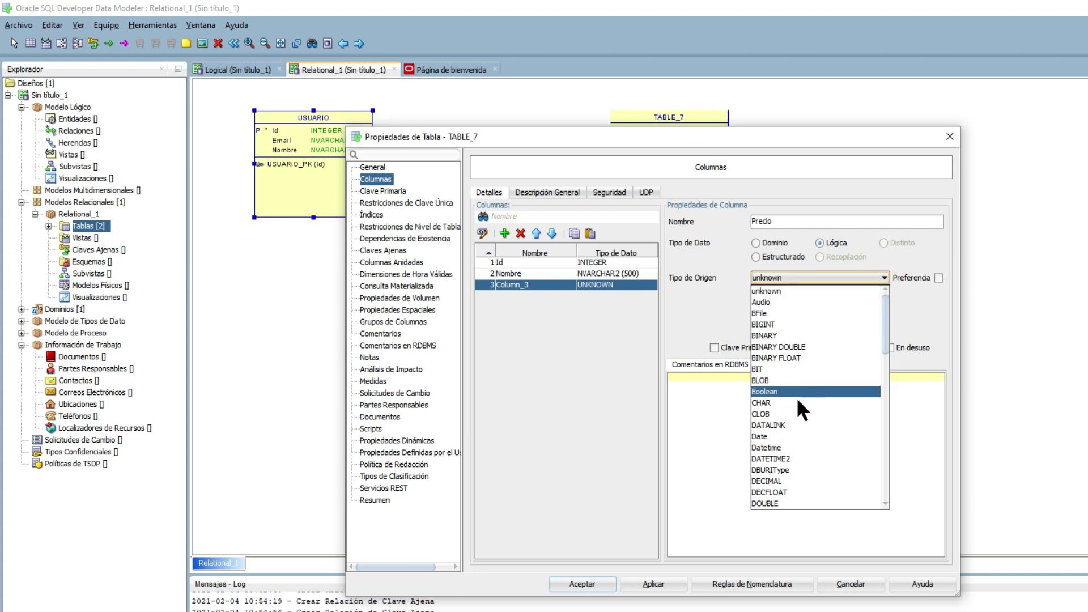
scroll(776, 501, "down", 2)
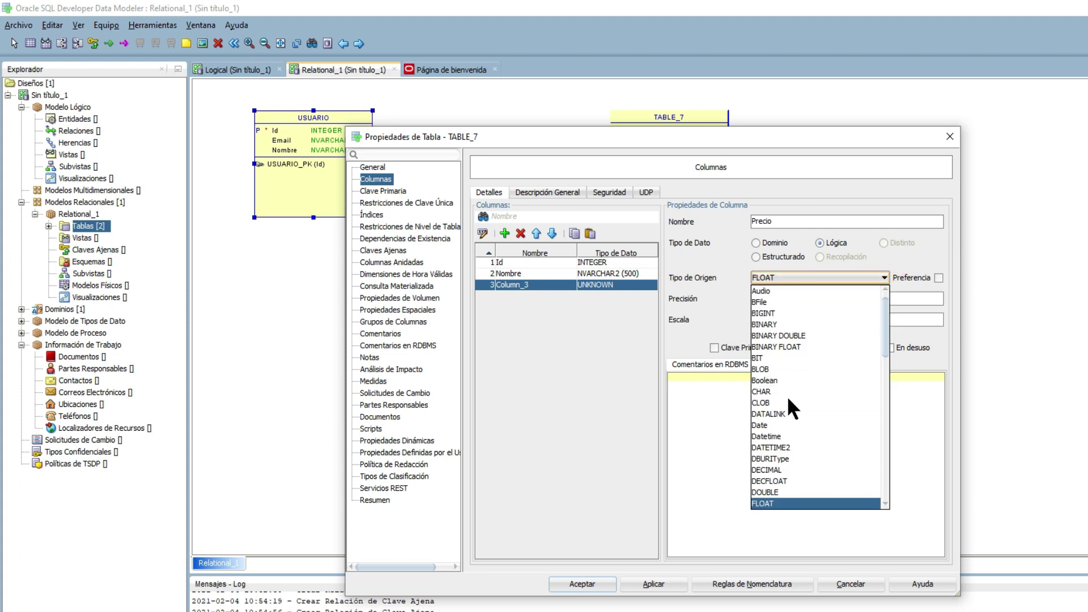
left_click(767, 503)
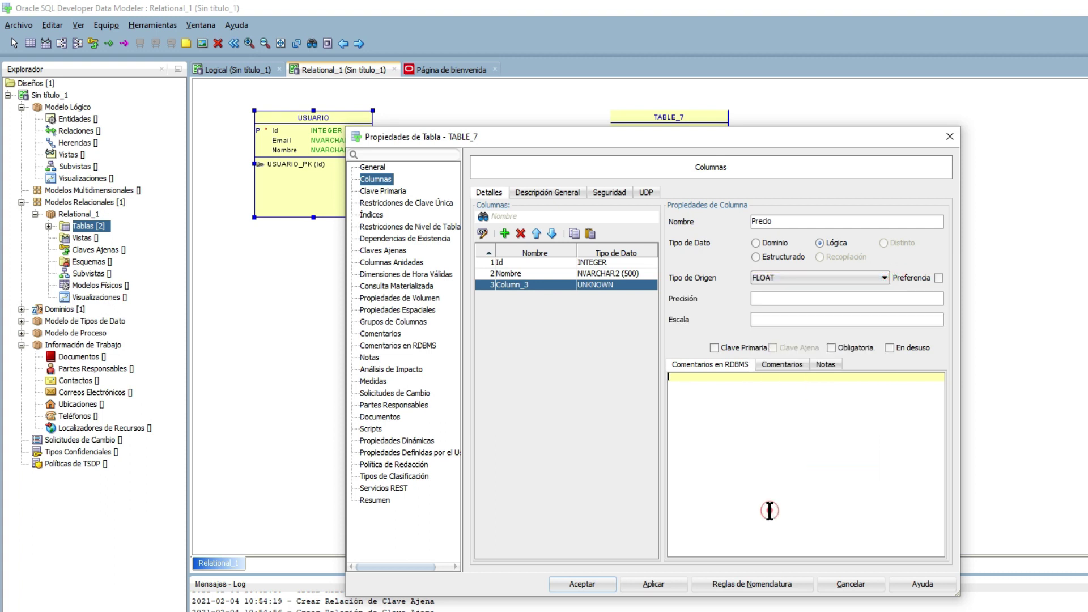
left_click(653, 584)
left_click(588, 587)
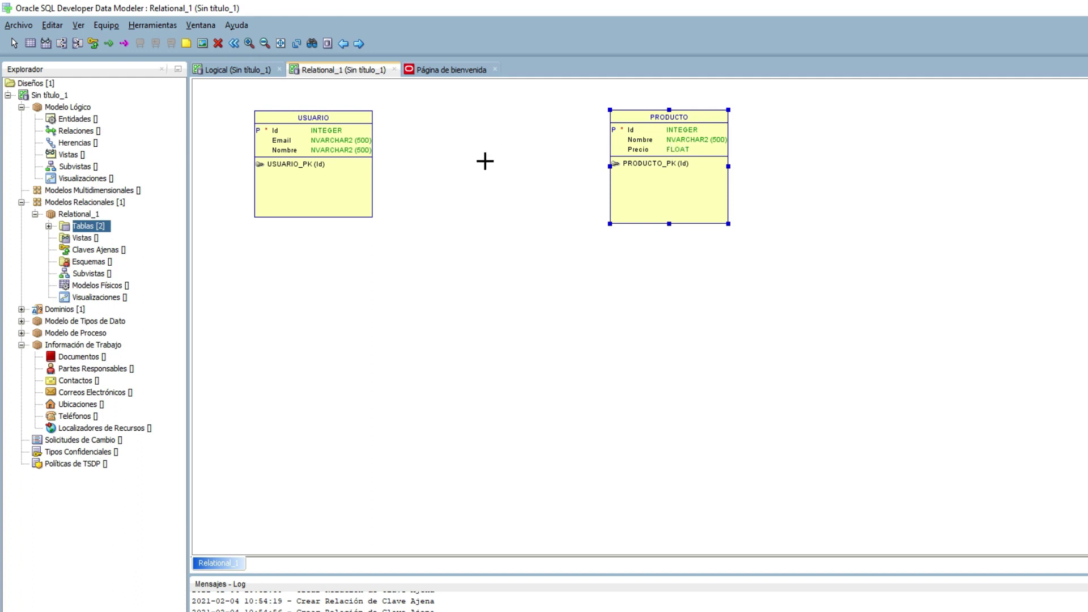
Draw a third table below and between the other two, name it PRODUCTOS_USUARIO, and add a primary key column Id of logical type.
left_click_drag(429, 301, 549, 410)
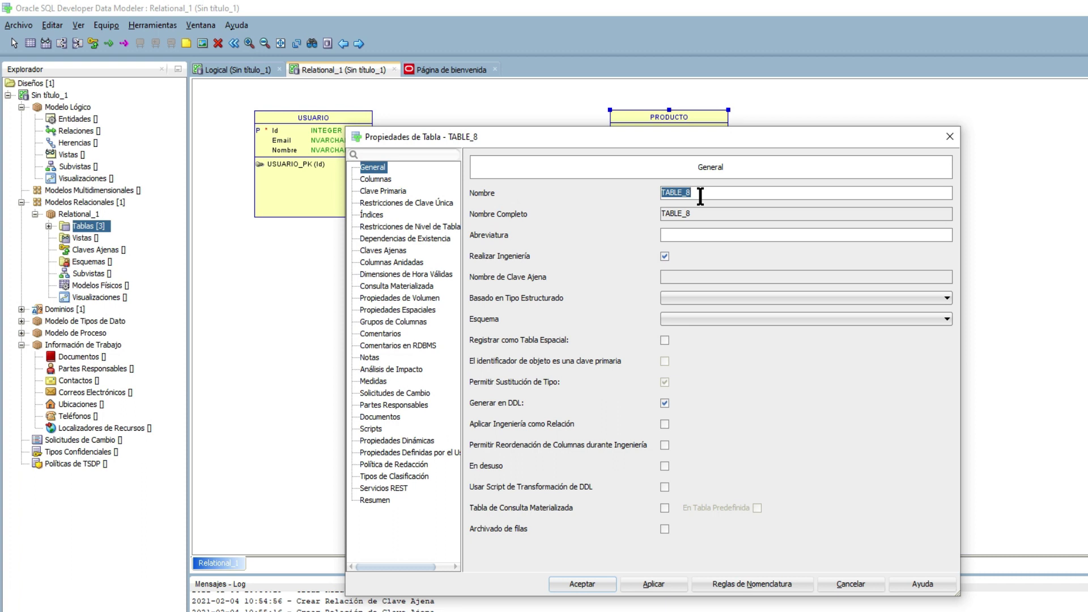
type("CATEGORIA")
left_click(376, 178)
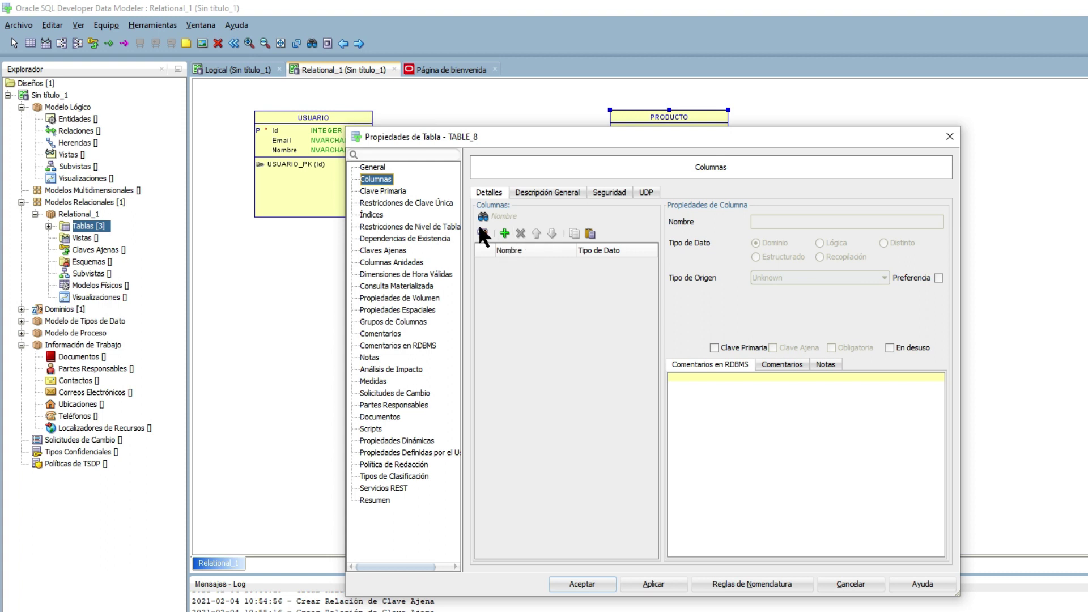
left_click(504, 233)
left_click(714, 347)
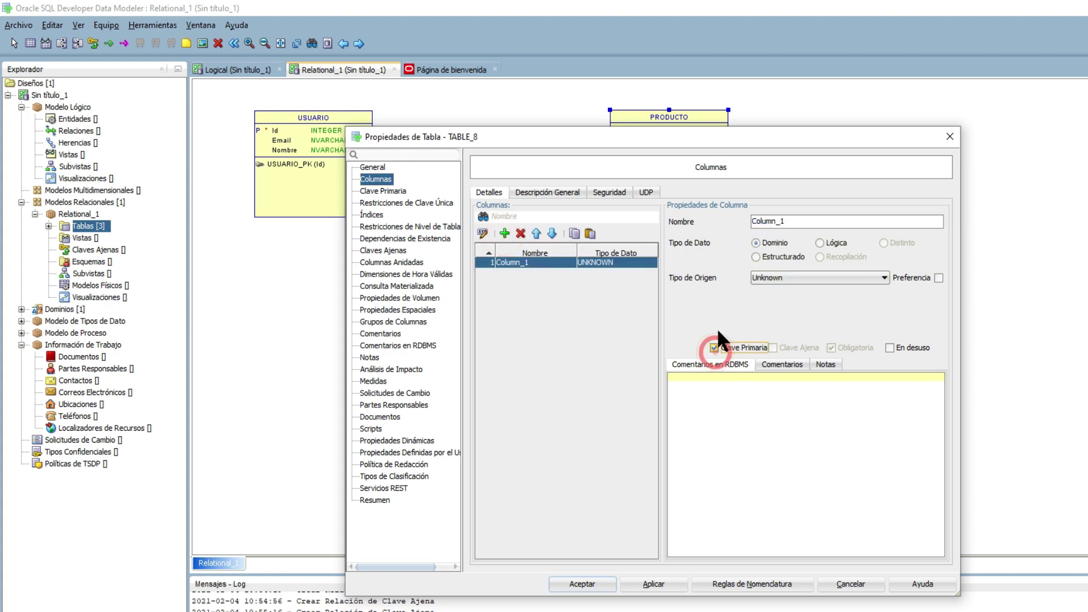
left_click_drag(795, 221, 744, 213)
type("Id")
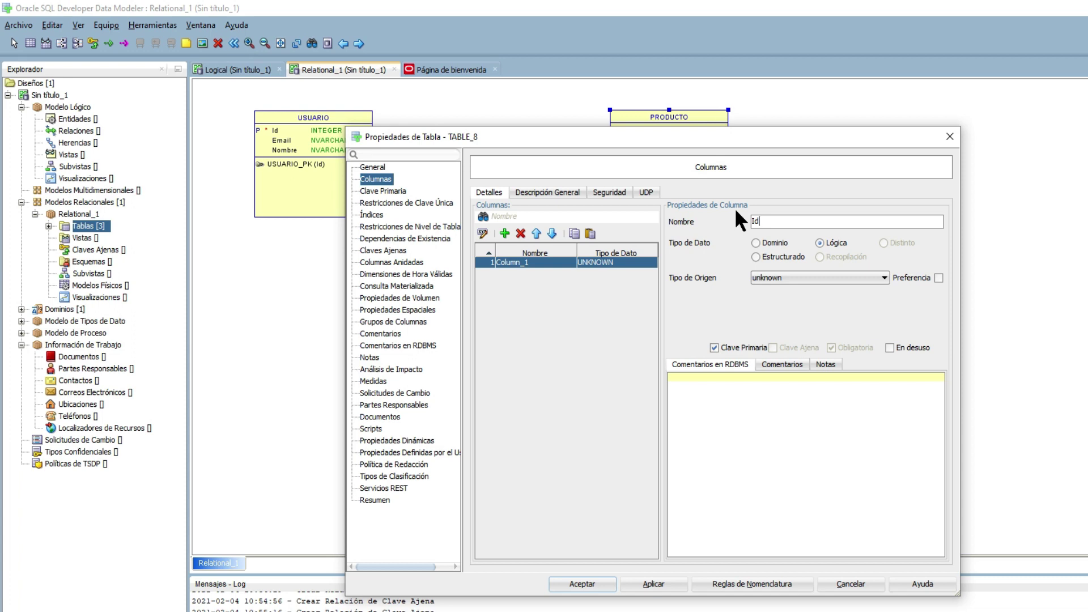
Add a second column to PRODUCTOS_USUARIO named IdUsuario with the logical data type Integer.
key("Return")
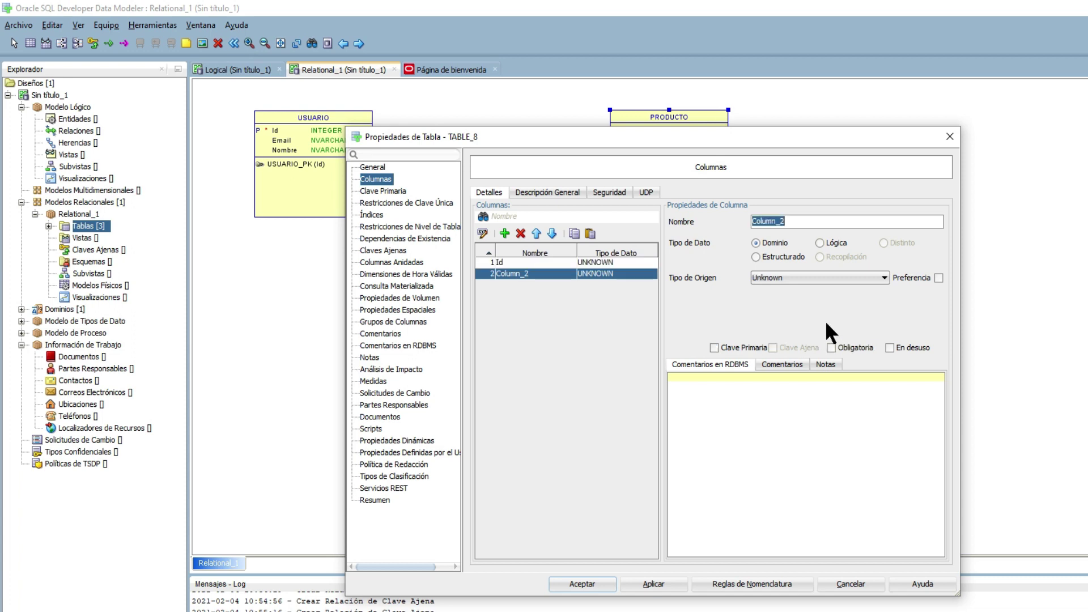
double_click(539, 271)
left_click(902, 145)
left_click(819, 243)
type("IdUsurio")
key("Left")
key("Left")
key("Left")
key("Left")
type("a")
left_click(883, 278)
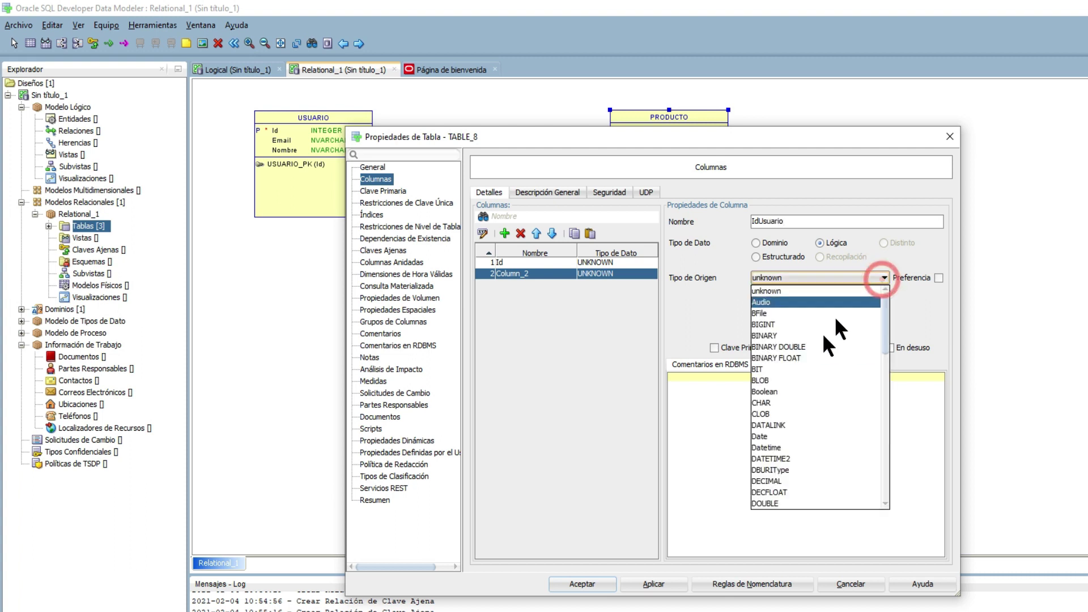
Add a third column to PRODUCTOS_USUARIO and name it IdProducto.
left_click(504, 233)
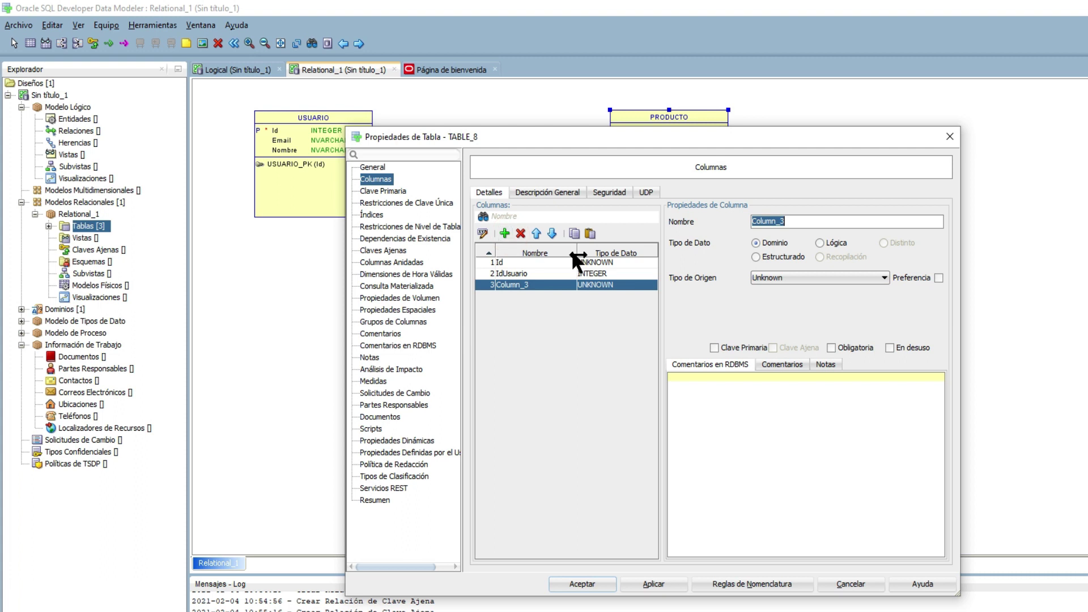
double_click(795, 221)
type("IdC")
key("BackSpace")
type("Producto")
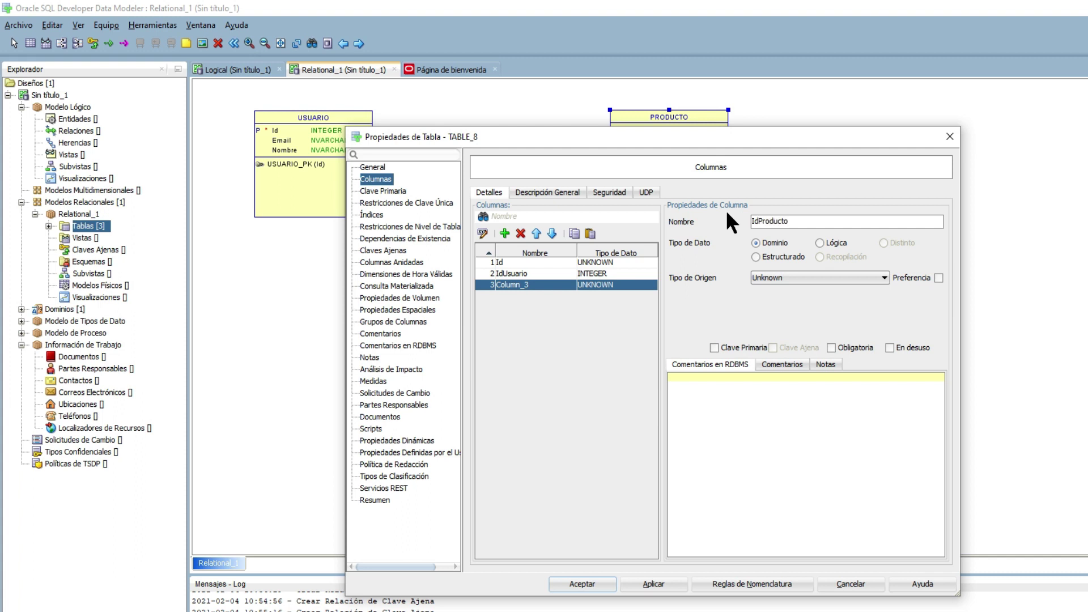
Give the IdProducto column the logical data type Integer and accept the PRODUCTOS_USUARIO table properties.
left_click(886, 278)
left_click(822, 293)
left_click(822, 245)
left_click(879, 281)
left_click(844, 358)
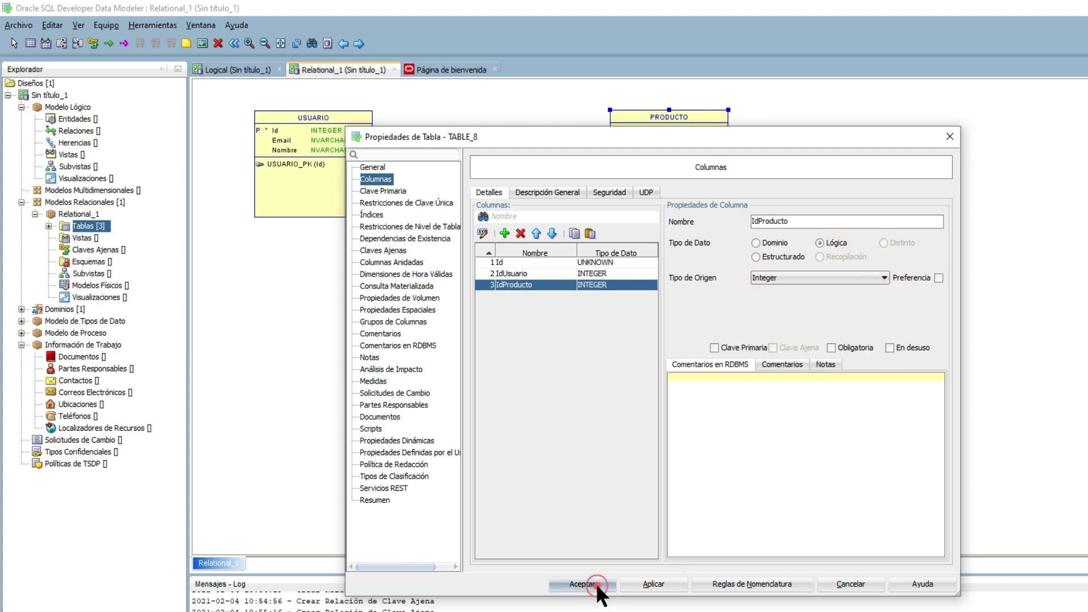
left_click(596, 584)
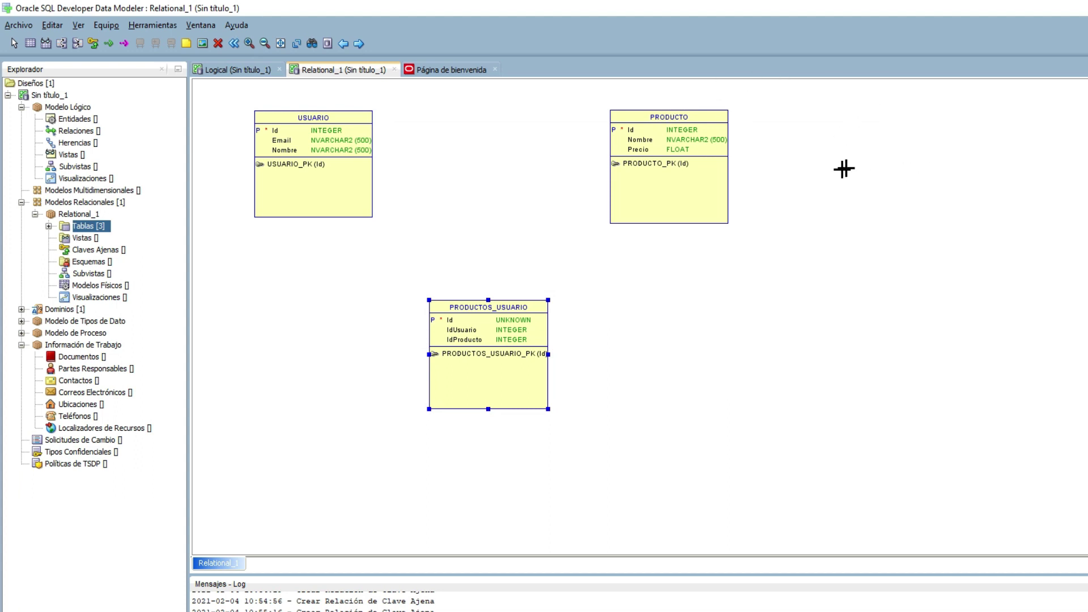
Create a foreign key from USUARIO to PRODUCTOS_USUARIO and set its delete rule to CASCADE.
left_click(91, 43)
left_click(346, 186)
left_click(465, 330)
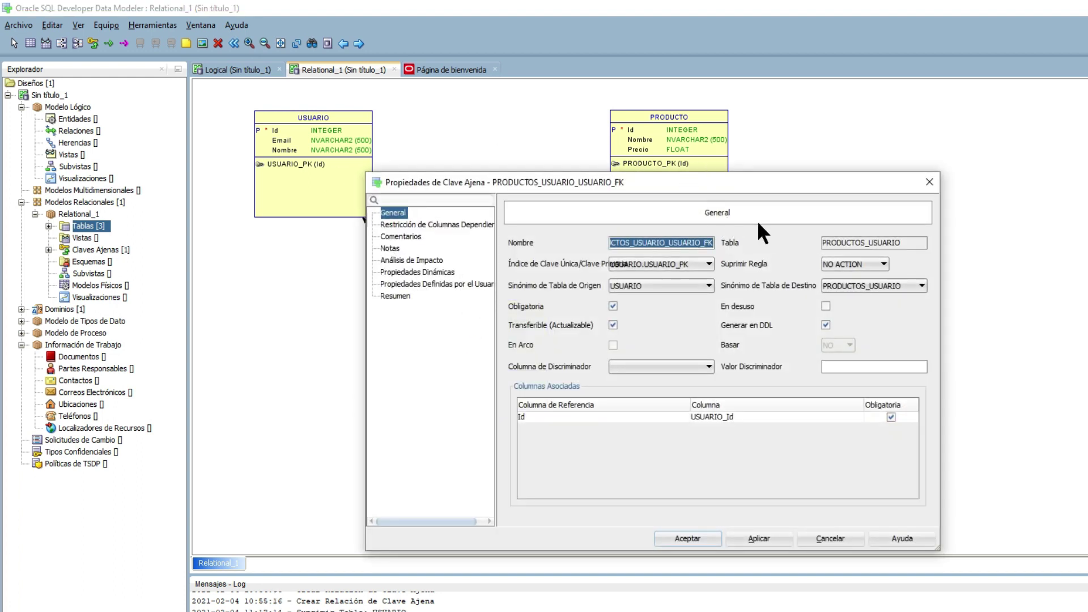
left_click(882, 265)
left_click(865, 286)
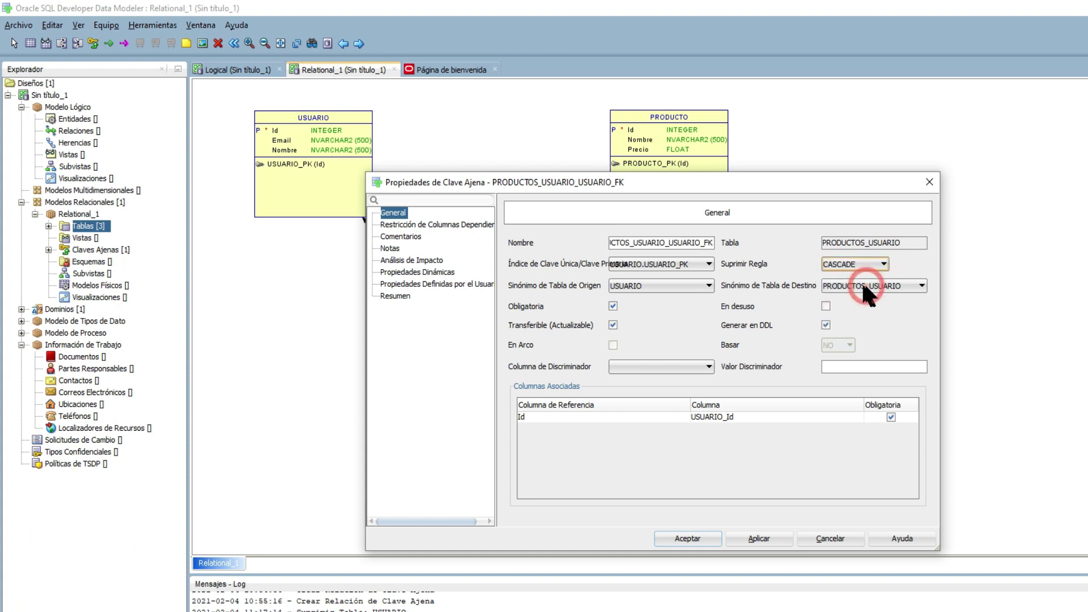
Associate the USUARIO foreign key with the IdUsuario column, deleting the generated USUARIO_Id column, and accept the key's properties.
left_click(709, 285)
left_click(710, 282)
left_click(803, 417)
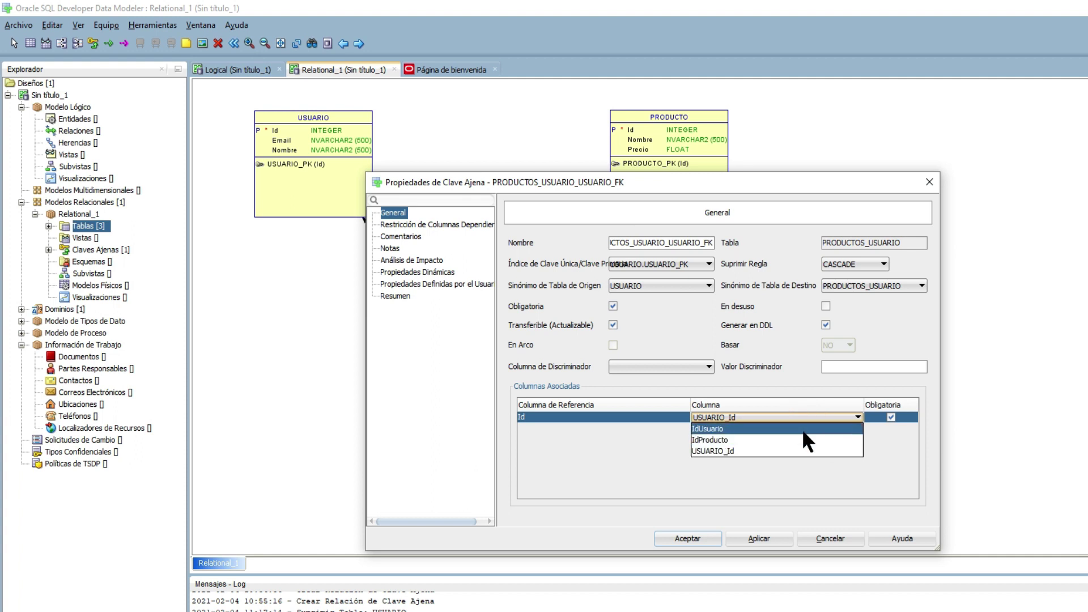
left_click(802, 427)
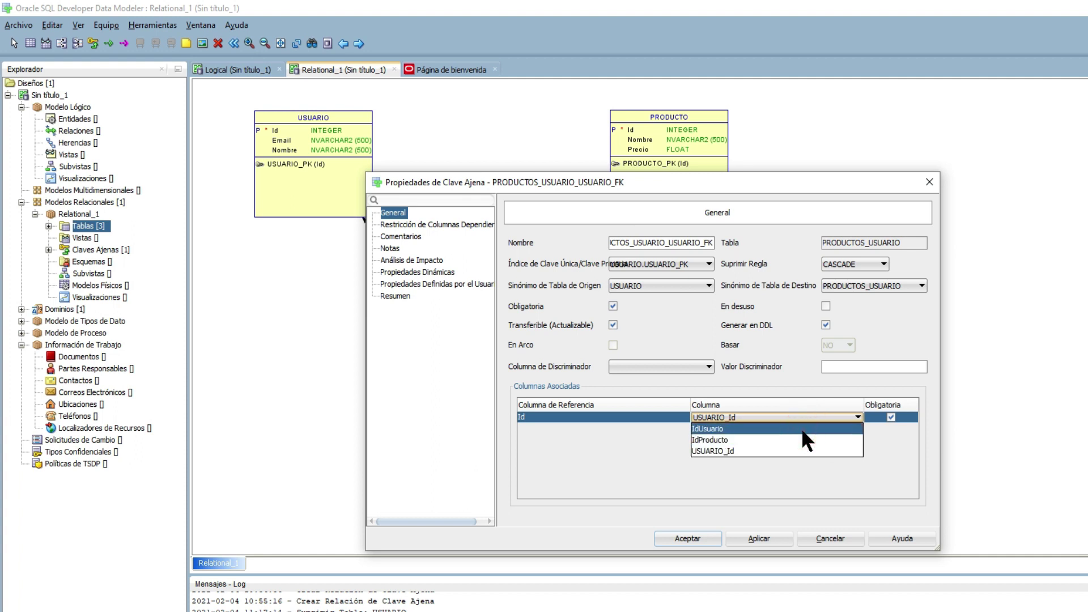
left_click(761, 540)
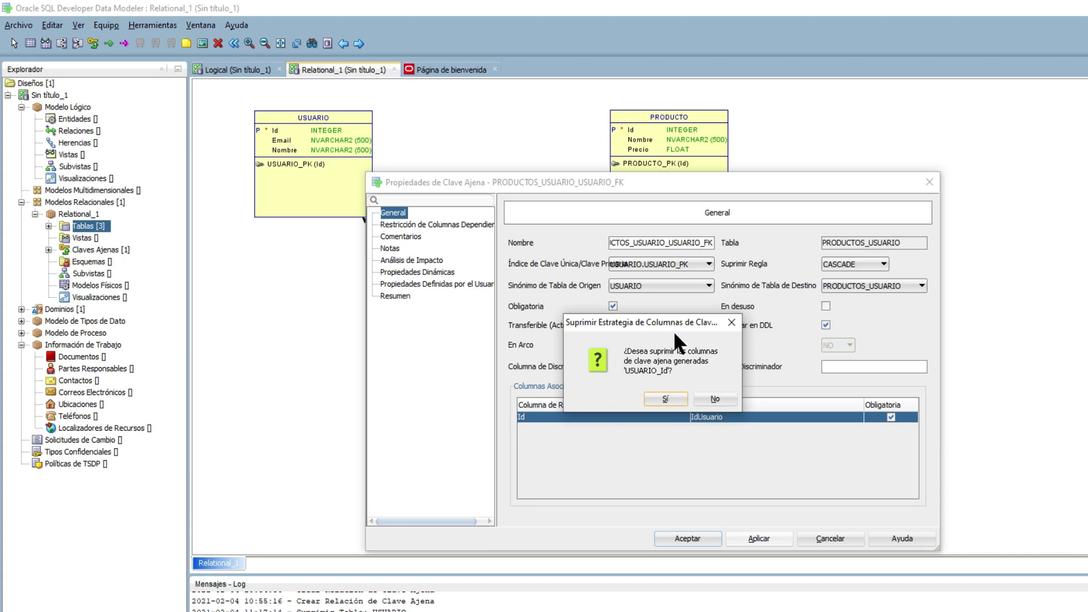
left_click(666, 397)
left_click(688, 537)
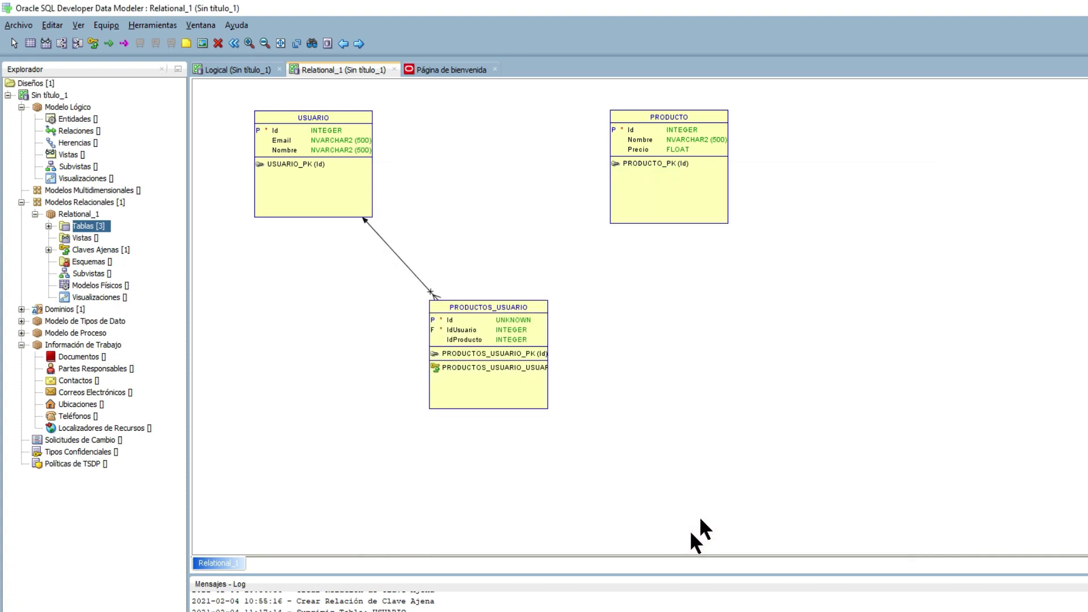
Shift PRODUCTOS_USUARIO slightly right and create a foreign key to it from PRODUCTO with the delete rule CASCADE.
left_click_drag(492, 301, 510, 300)
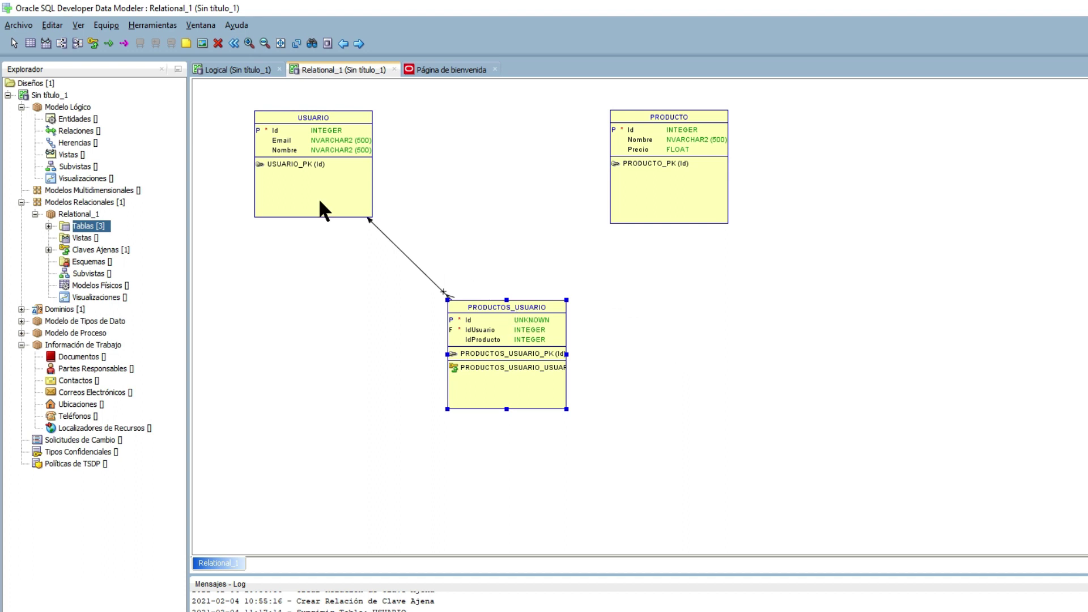
left_click(93, 43)
left_click(649, 177)
left_click(538, 333)
left_click(883, 264)
left_click(853, 284)
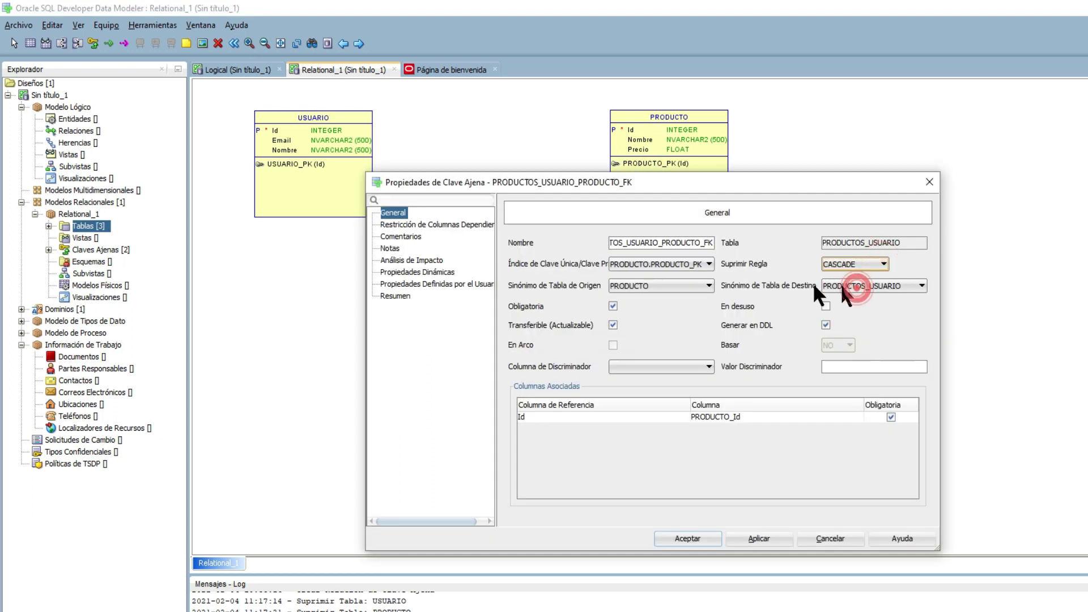
Associate the PRODUCTO foreign key with the IdProducto column, deleting the generated PRODUCTO_Id column, and accept the key's properties.
left_click(757, 416)
left_click(857, 417)
left_click(772, 437)
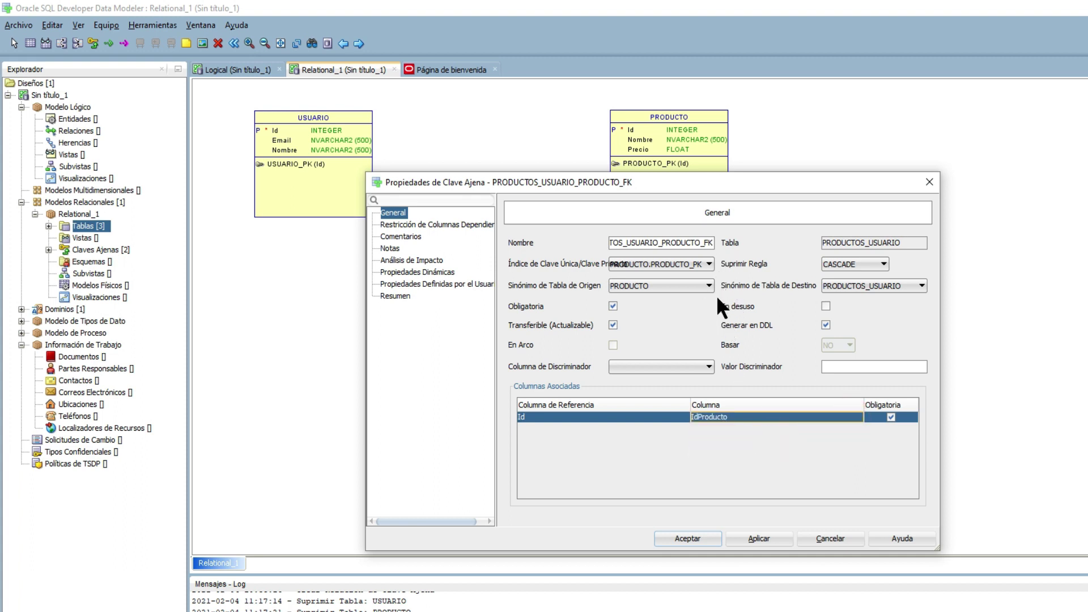
left_click(759, 538)
left_click(665, 399)
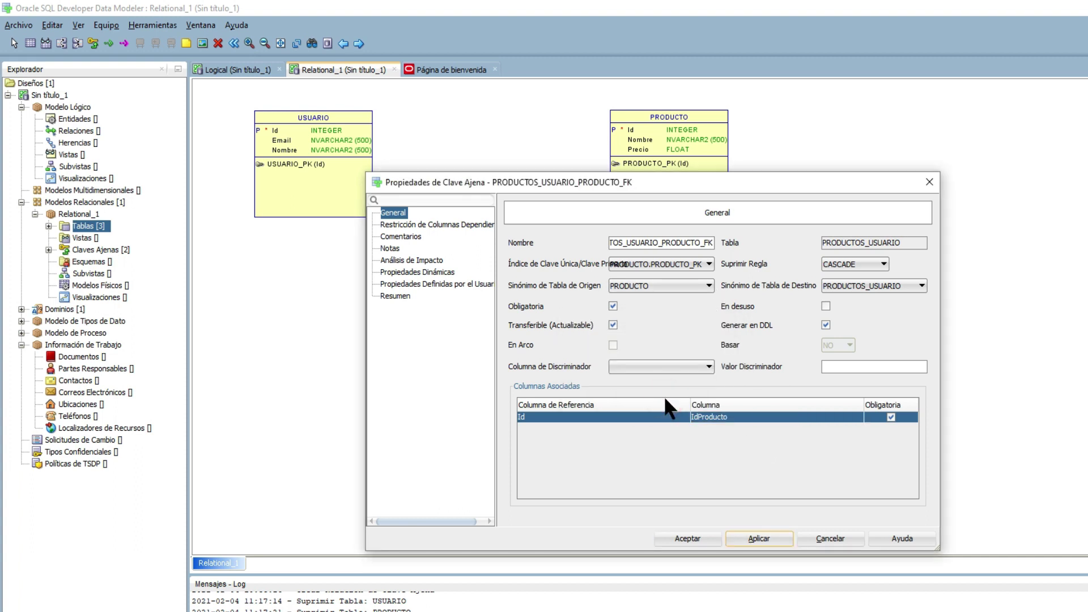
left_click(686, 536)
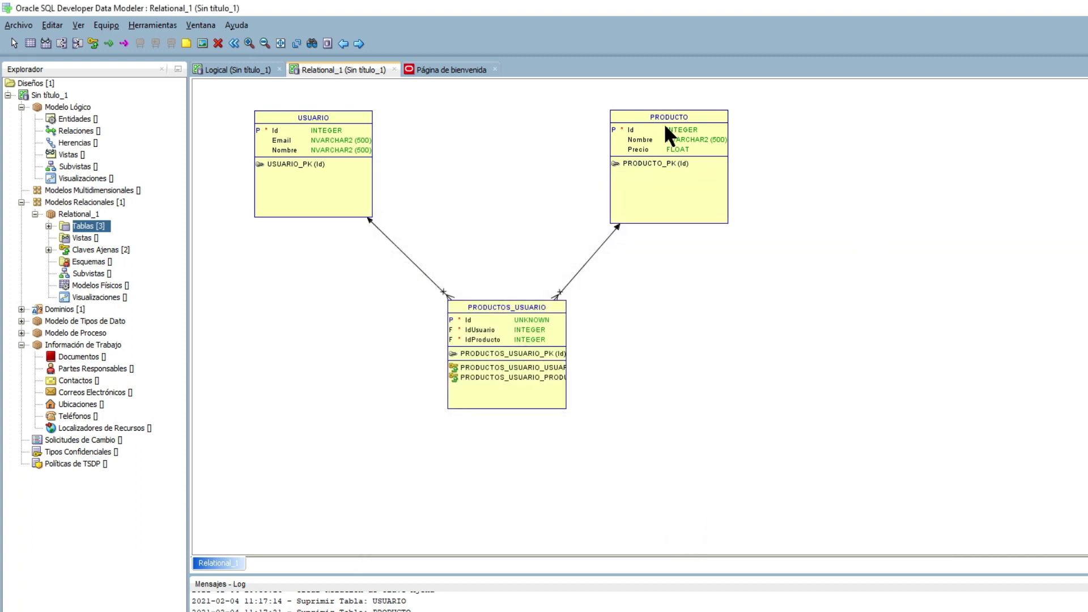
Reposition the PRODUCTO and PRODUCTOS_USUARIO tables so the diagram is more spread out.
left_click_drag(662, 114, 693, 111)
left_click_drag(505, 306, 520, 283)
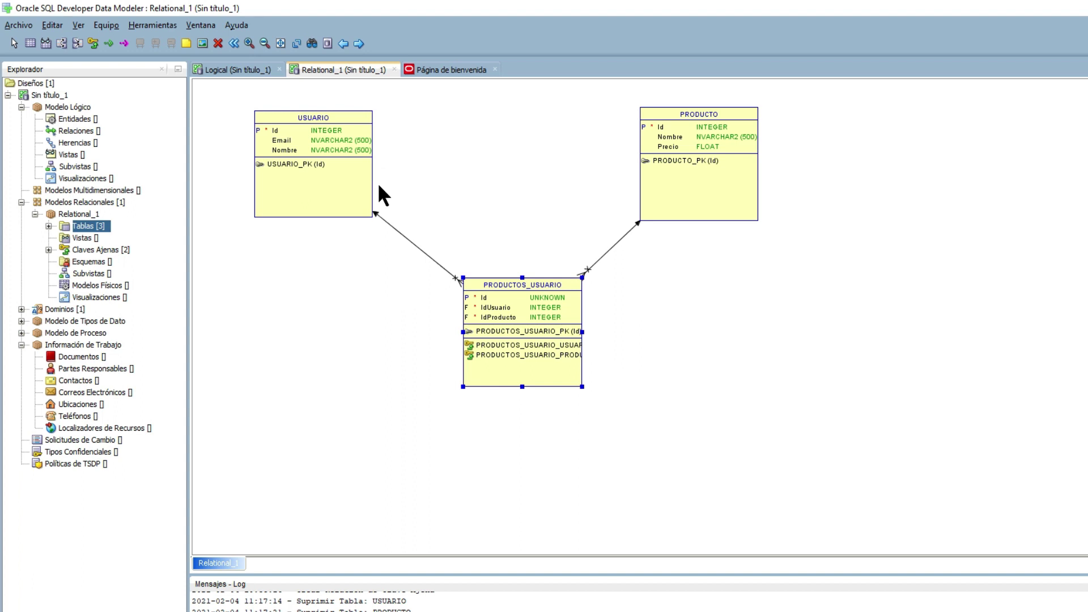
Try to generate the Oracle Database 11g DDL for Relational_1 with only the tables not assigned to schemas, and close the DDL editor.
left_click(22, 25)
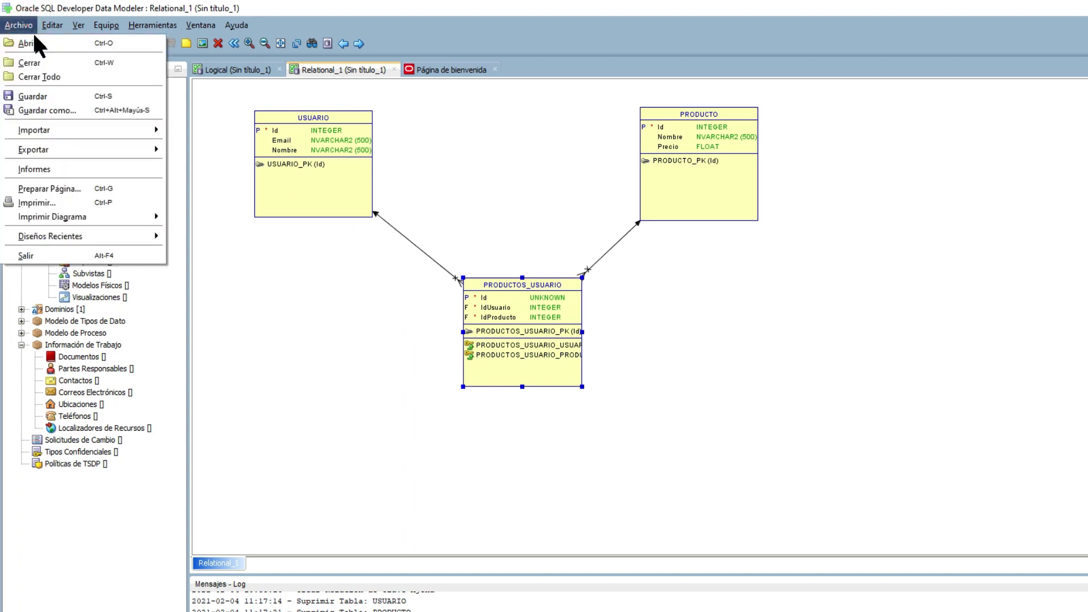
mouse_move(83, 128)
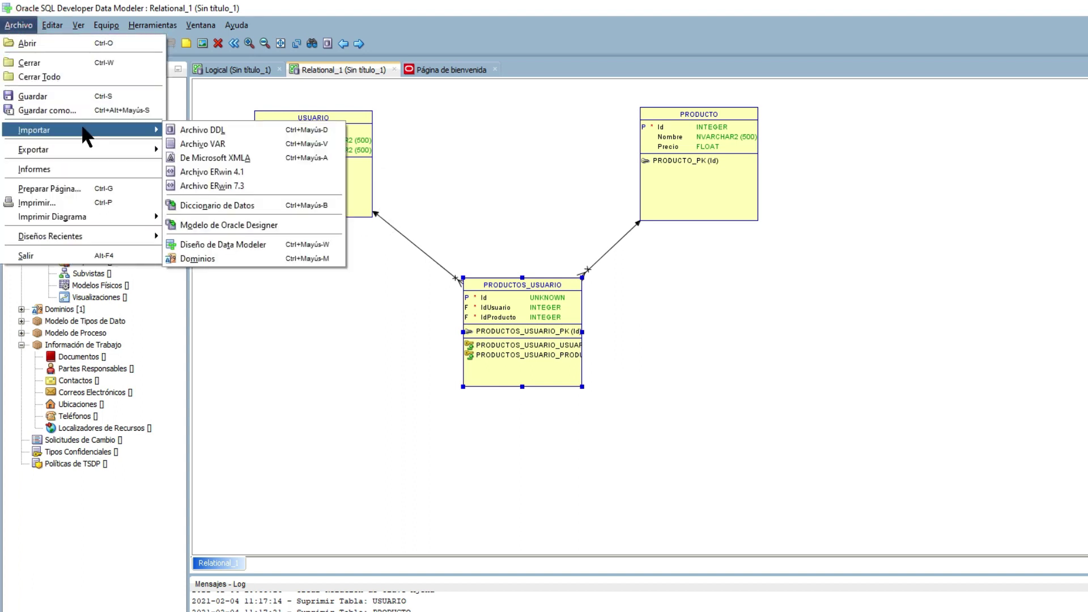
mouse_move(149, 151)
left_click(223, 168)
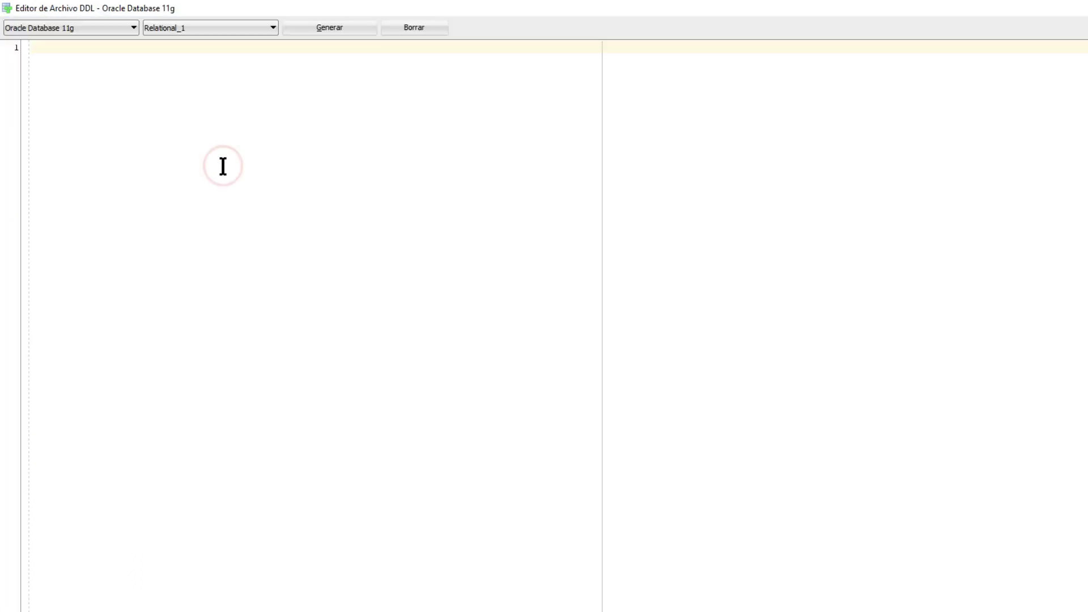
left_click(327, 30)
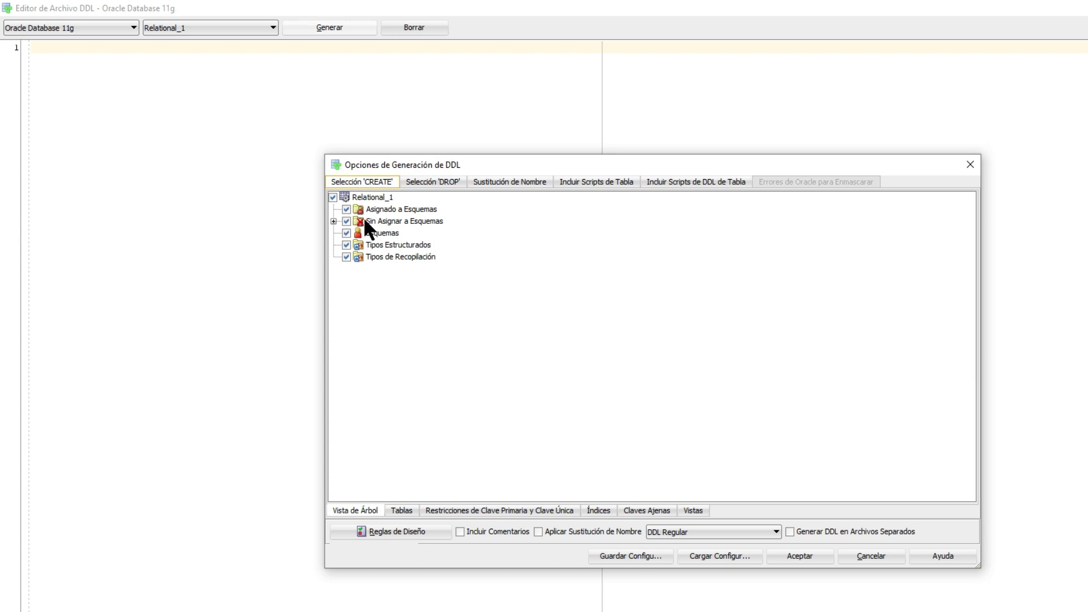
left_click(333, 198)
left_click(346, 209)
double_click(344, 214)
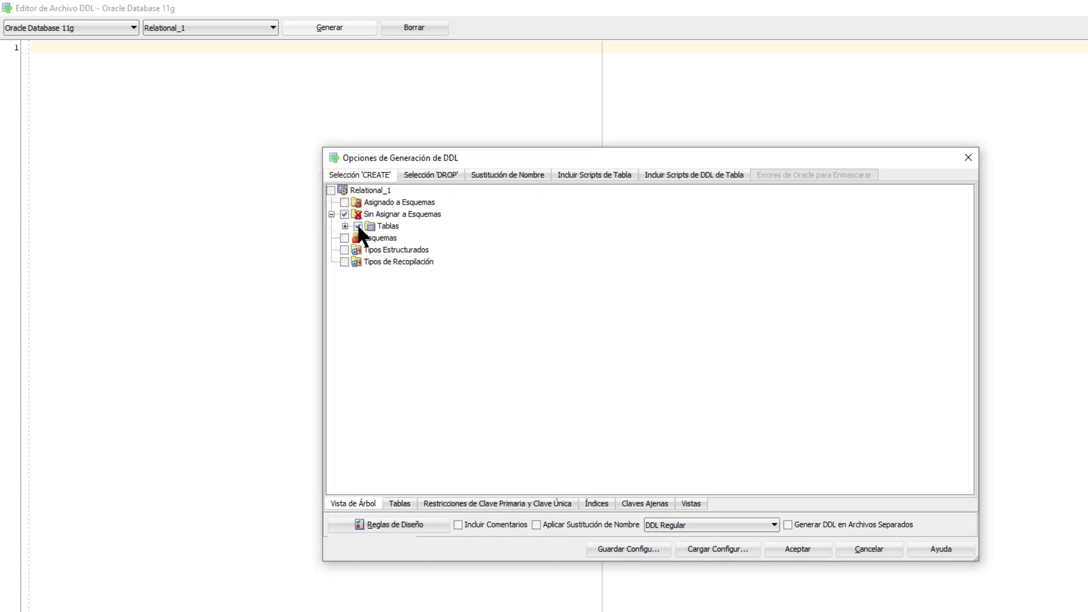
left_click(344, 226)
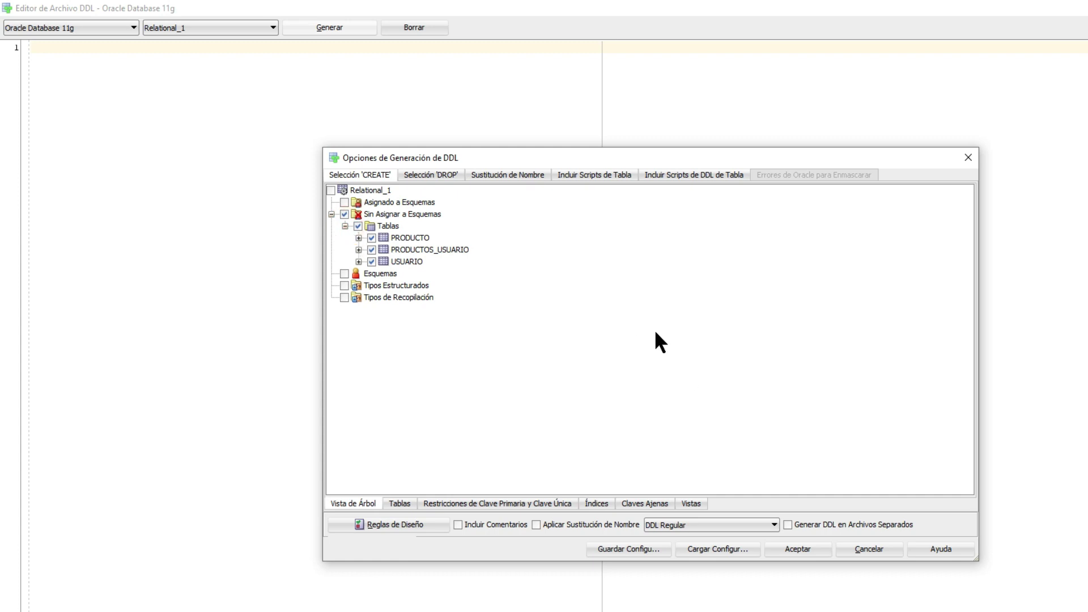
left_click(784, 548)
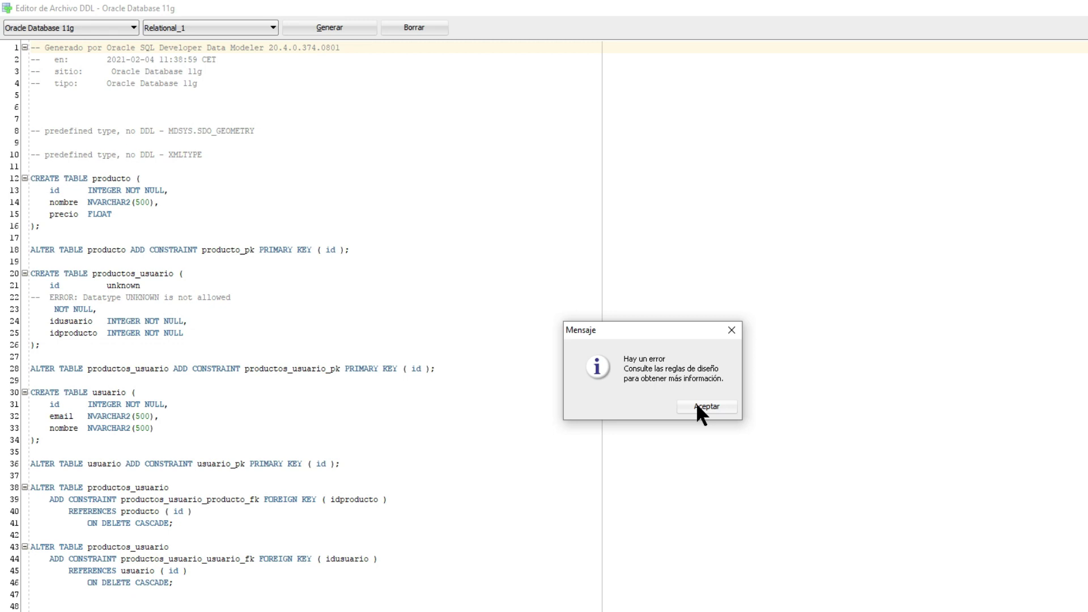
left_click(700, 406)
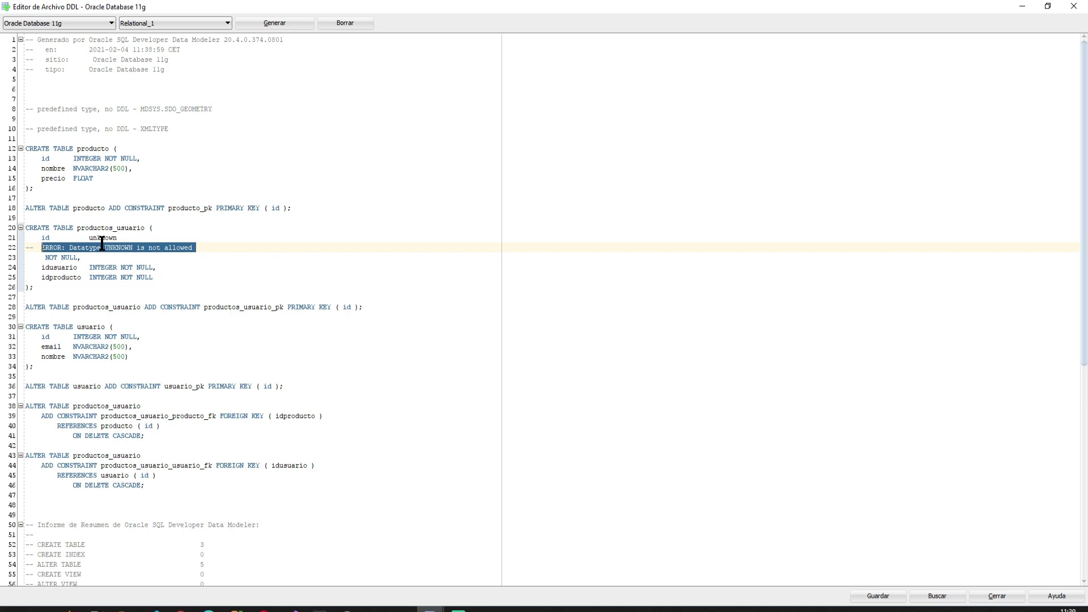
left_click(1073, 7)
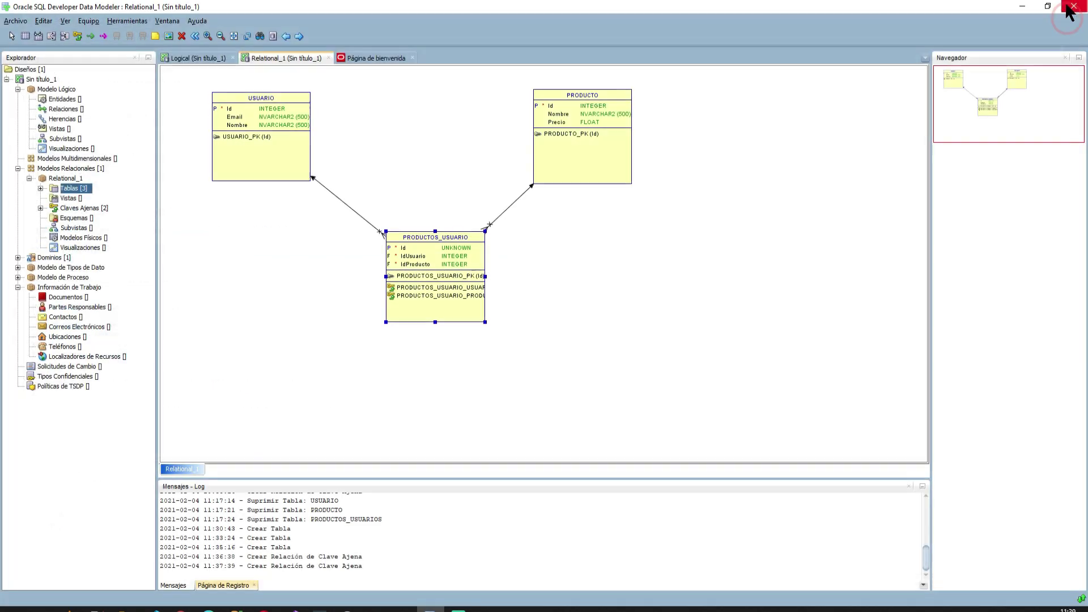
Set the Id column of PRODUCTOS_USUARIO to the logical data type Integer and accept the table properties.
double_click(437, 243)
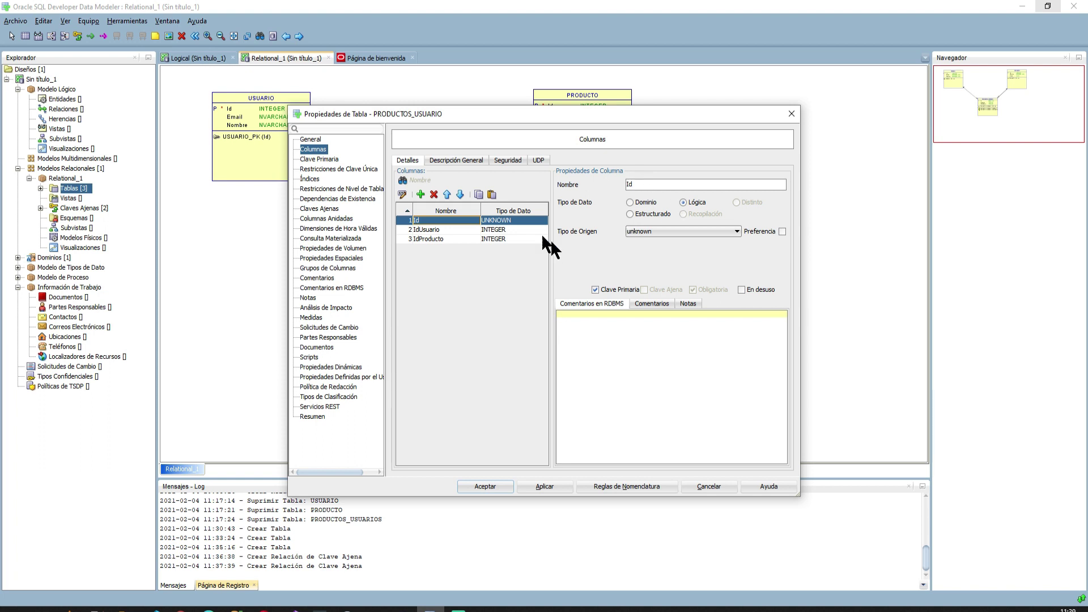
left_click(680, 231)
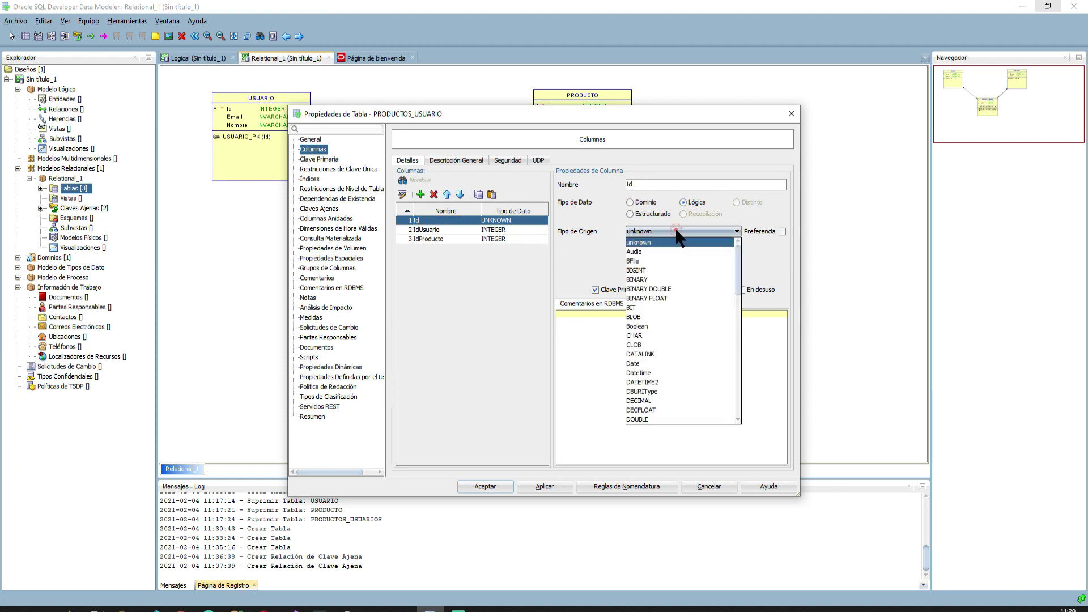
key("i")
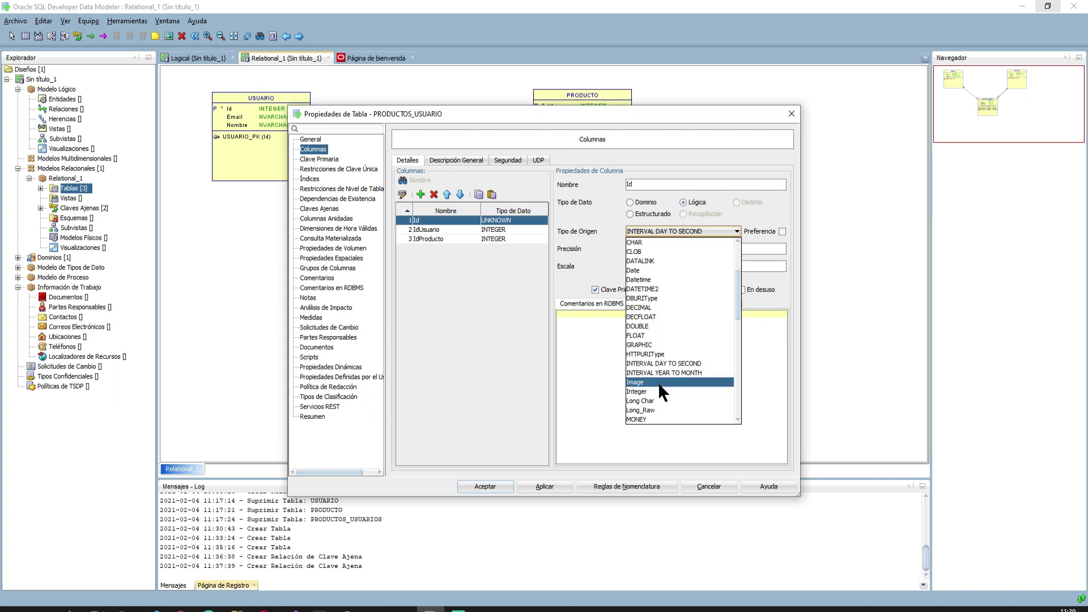
left_click(659, 386)
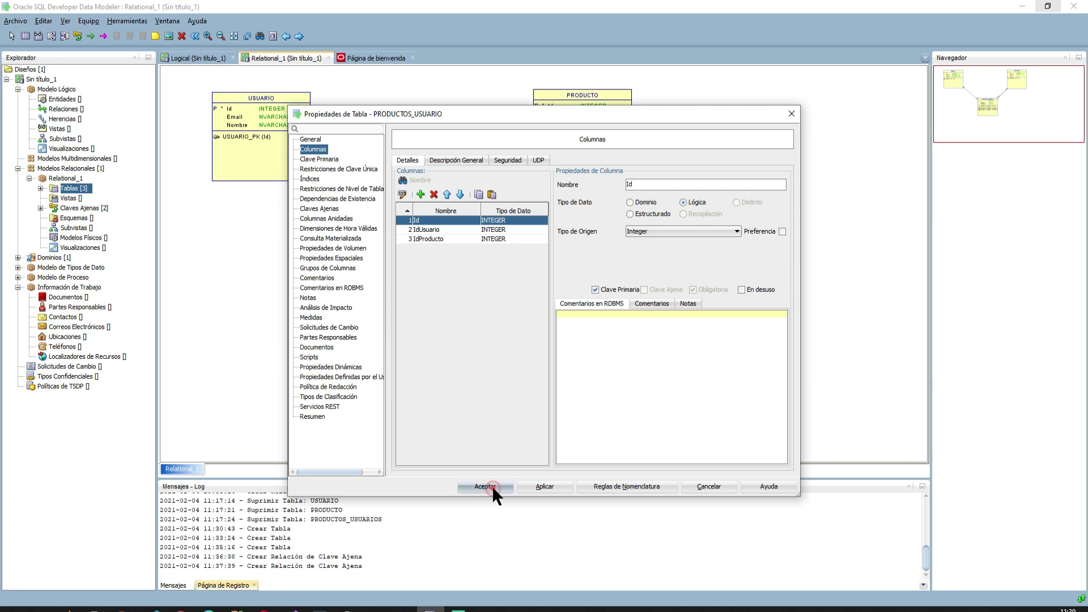
left_click(492, 486)
Export Relational_1 as Oracle Database 11g DDL, generating only the tables under Sin Asignar a Esquemas.
left_click(14, 21)
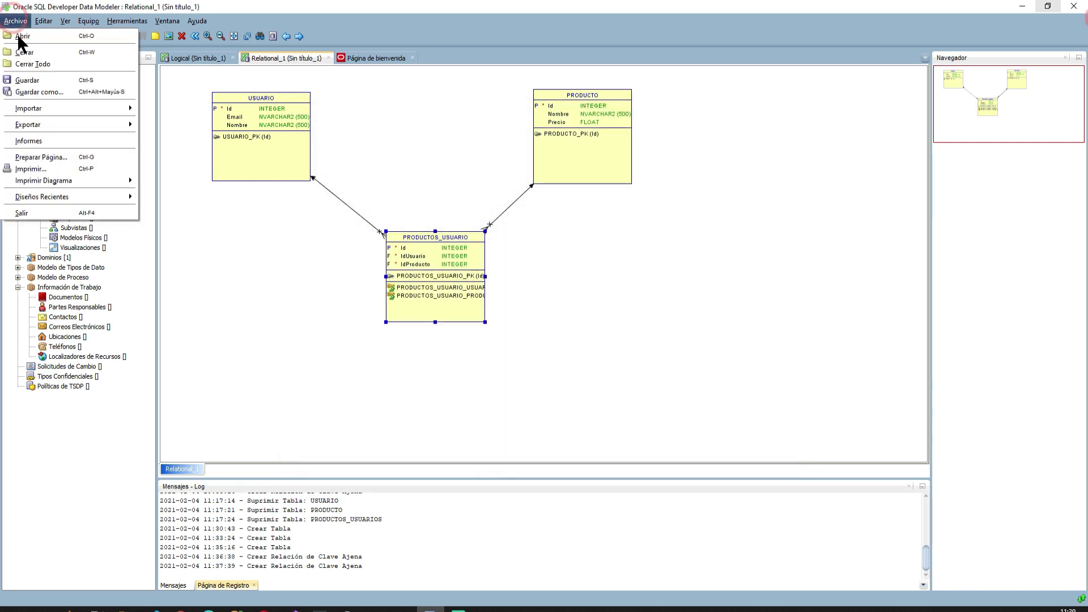
mouse_move(46, 107)
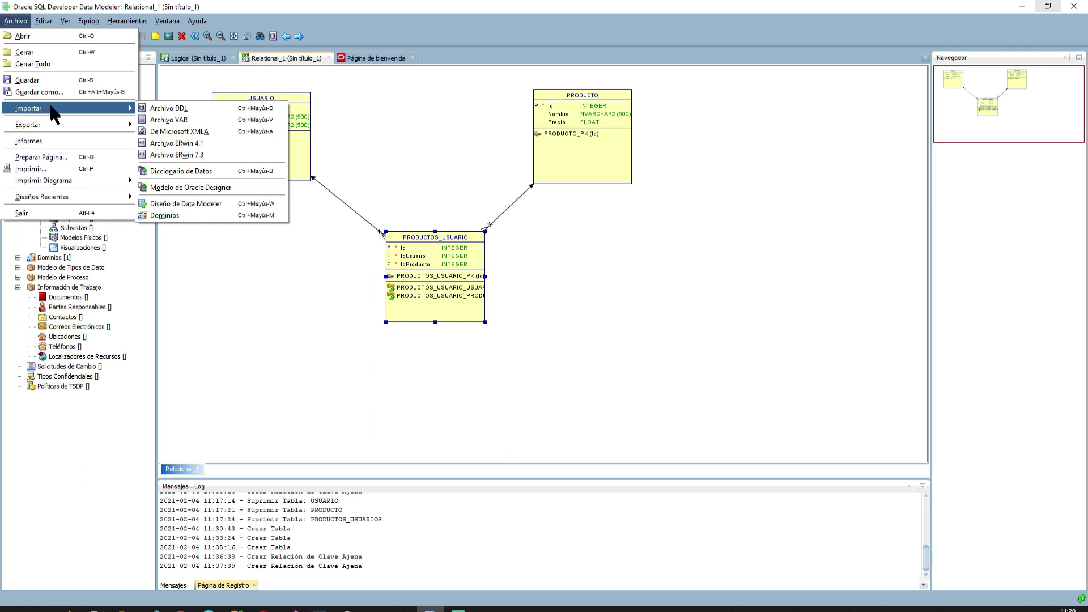
left_click(192, 142)
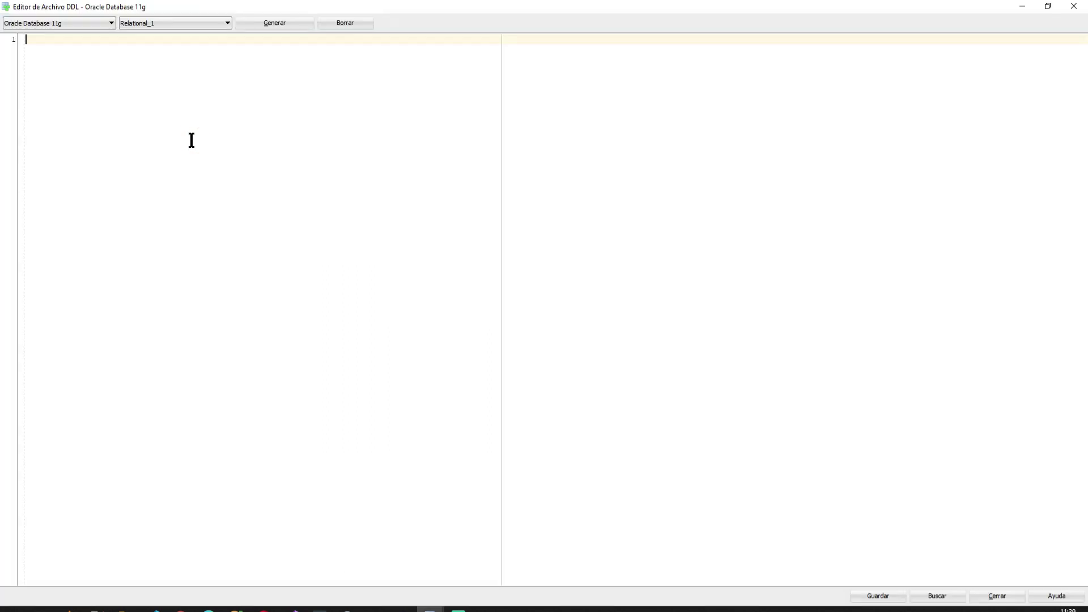
left_click(277, 25)
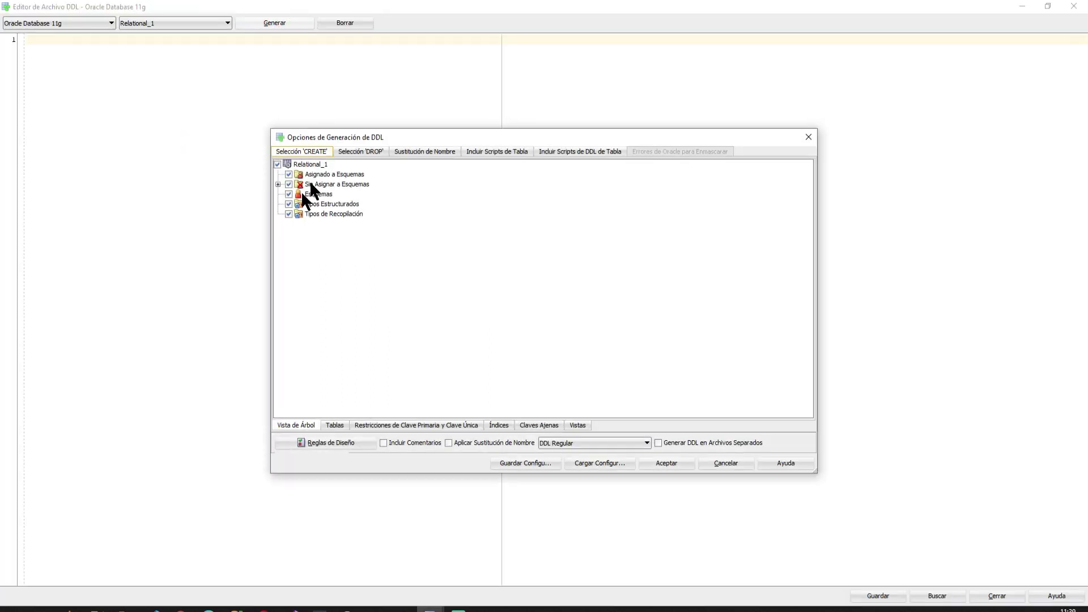
left_click(288, 184)
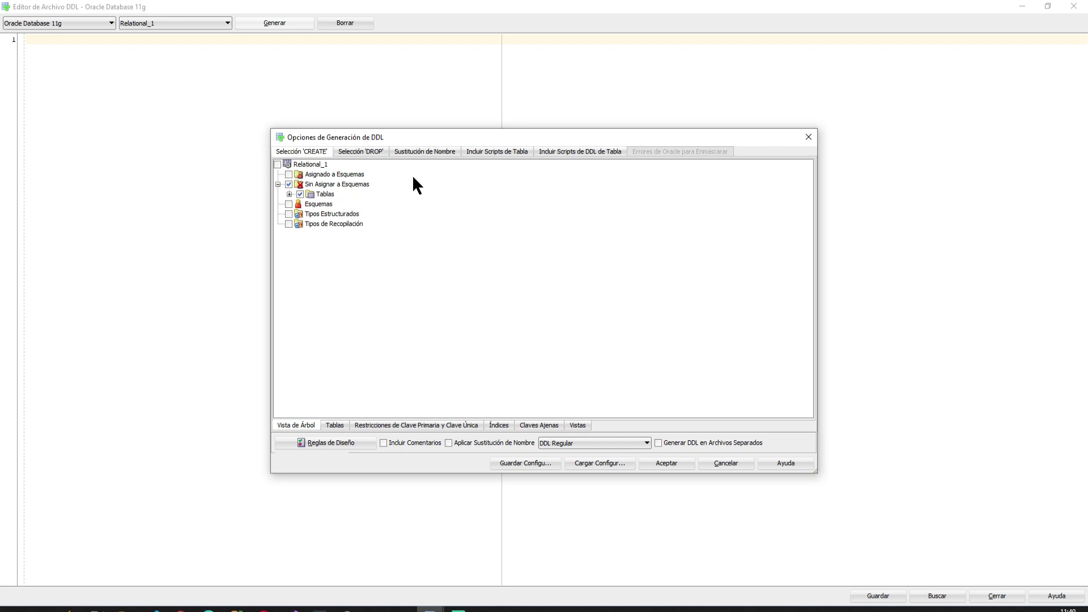
left_click(652, 461)
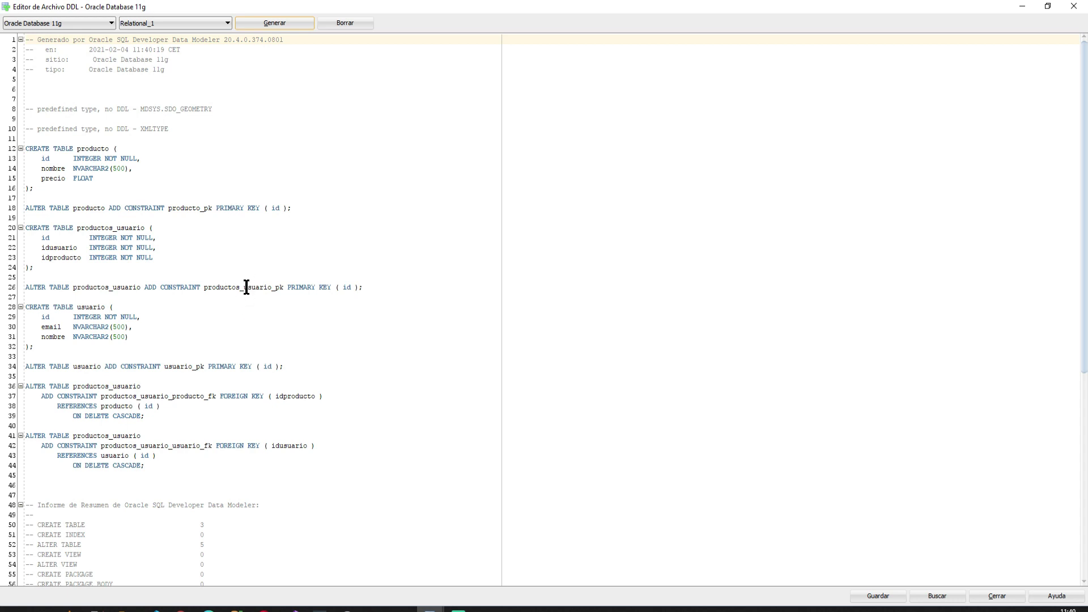
Review the generated CREATE TABLE statements for producto and productos_usuario and the foreign key constraints.
left_click_drag(62, 187, 20, 140)
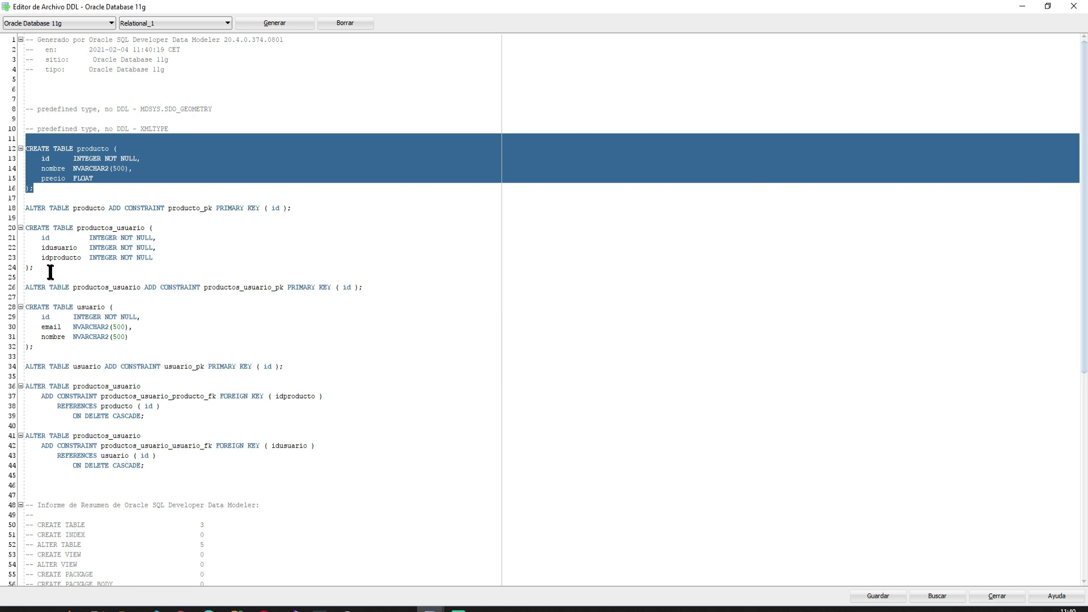
left_click_drag(54, 272, 15, 228)
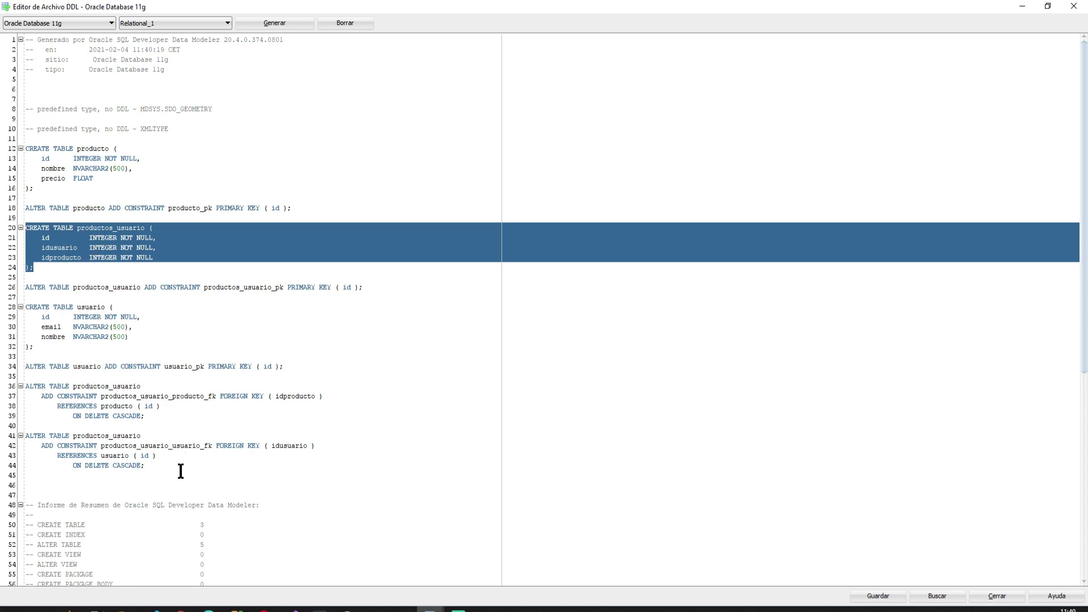
left_click_drag(172, 467, 216, 366)
left_click(215, 366)
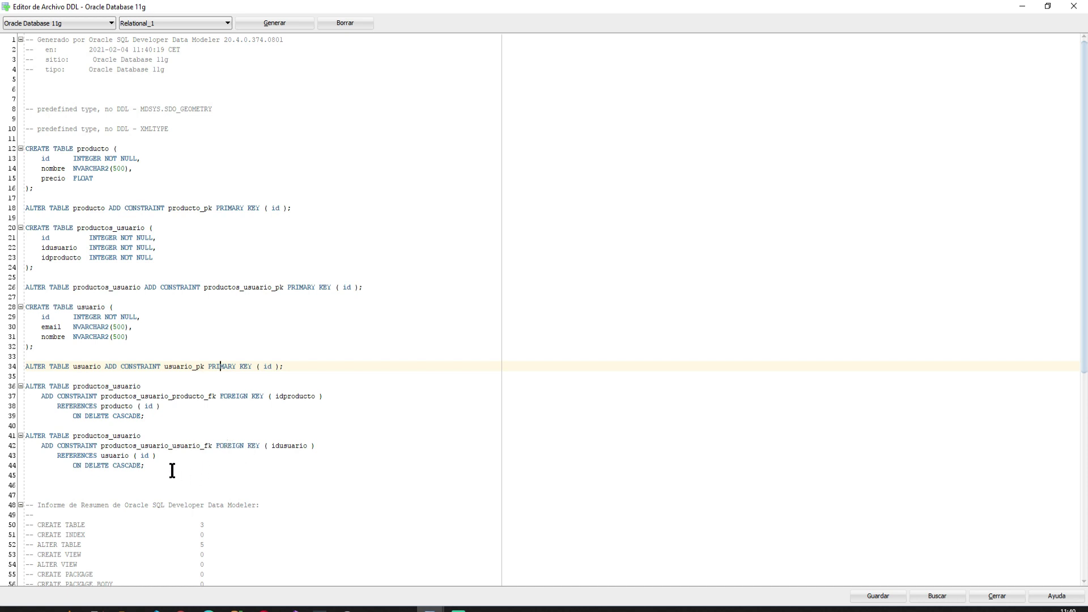
Copy the CREATE TABLE producto statement into the PRUEBAS_jap worksheet in Oracle SQL Developer.
left_click(38, 192)
left_click_drag(38, 191, 7, 145)
key("ctrl+c")
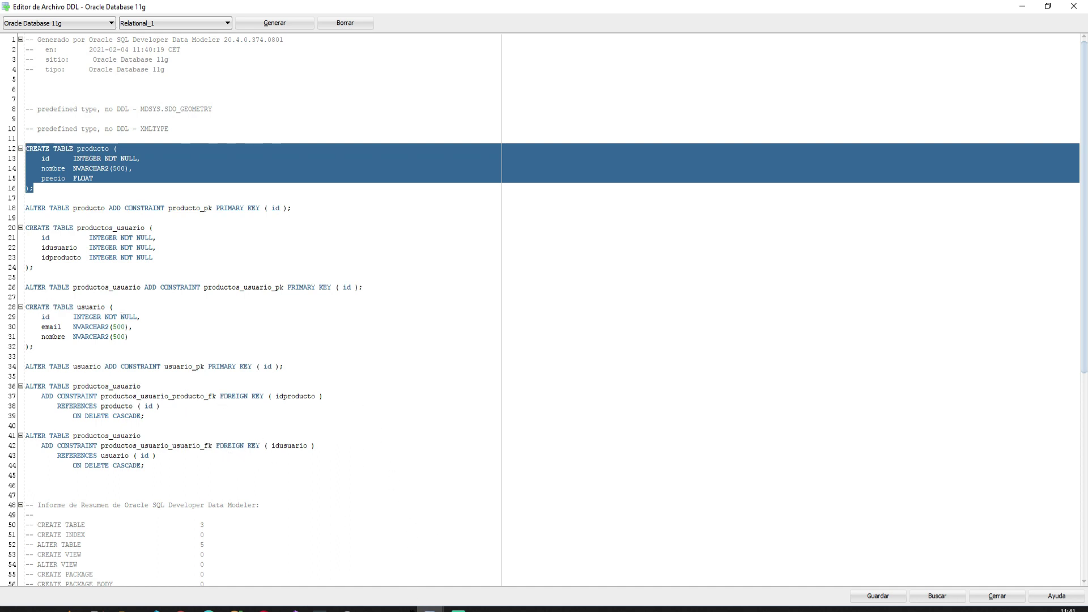
left_click(403, 610)
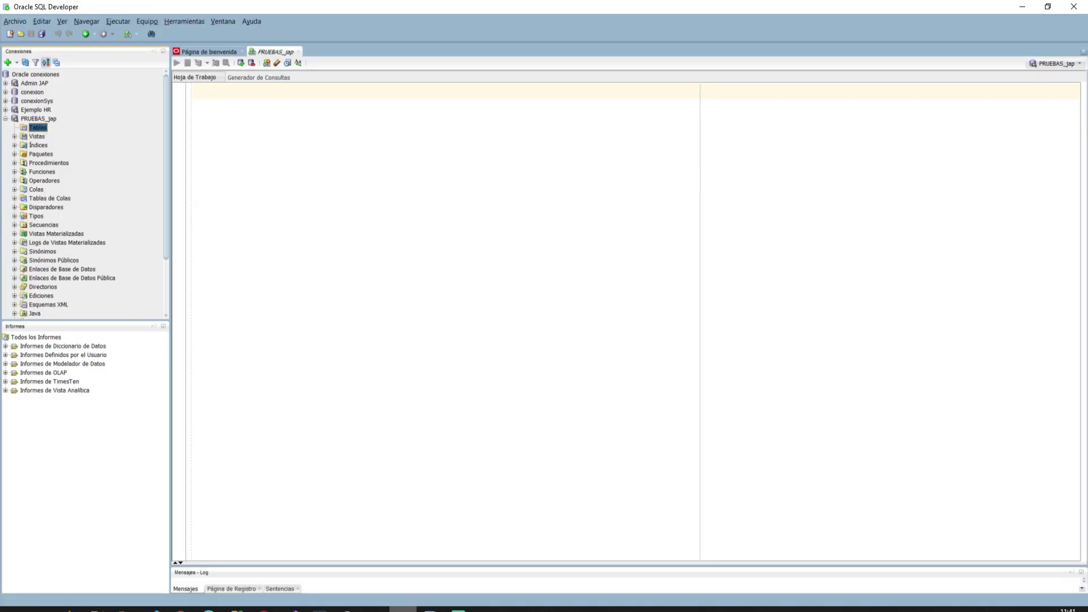
left_click(206, 110)
left_click(220, 95)
key("ctrl+v")
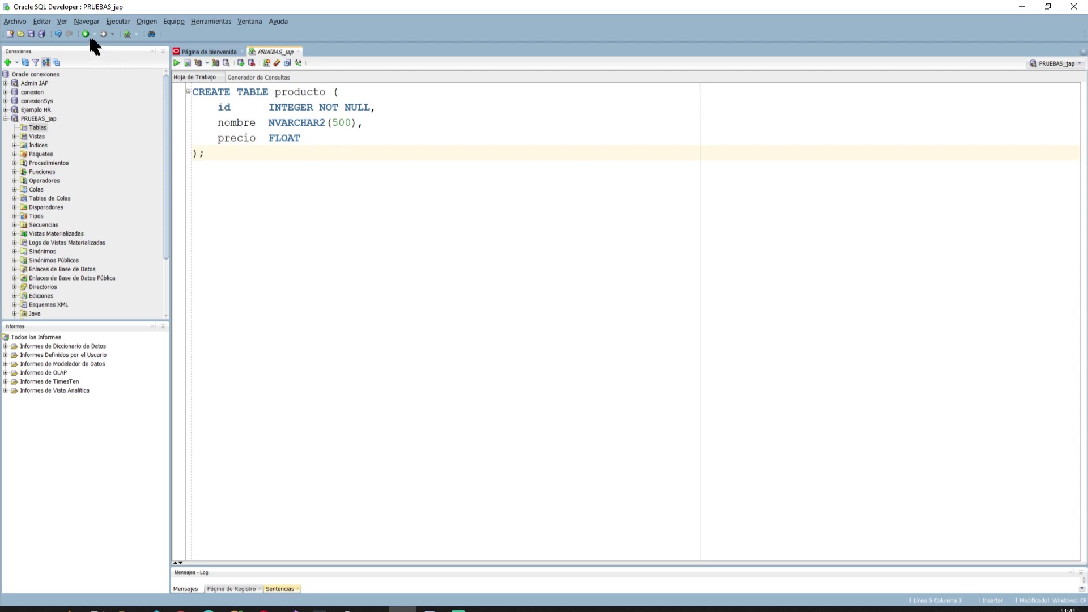
Run the CREATE TABLE producto statement as a script and refresh the tables of the PRUEBAS_jap connection.
left_click(177, 63)
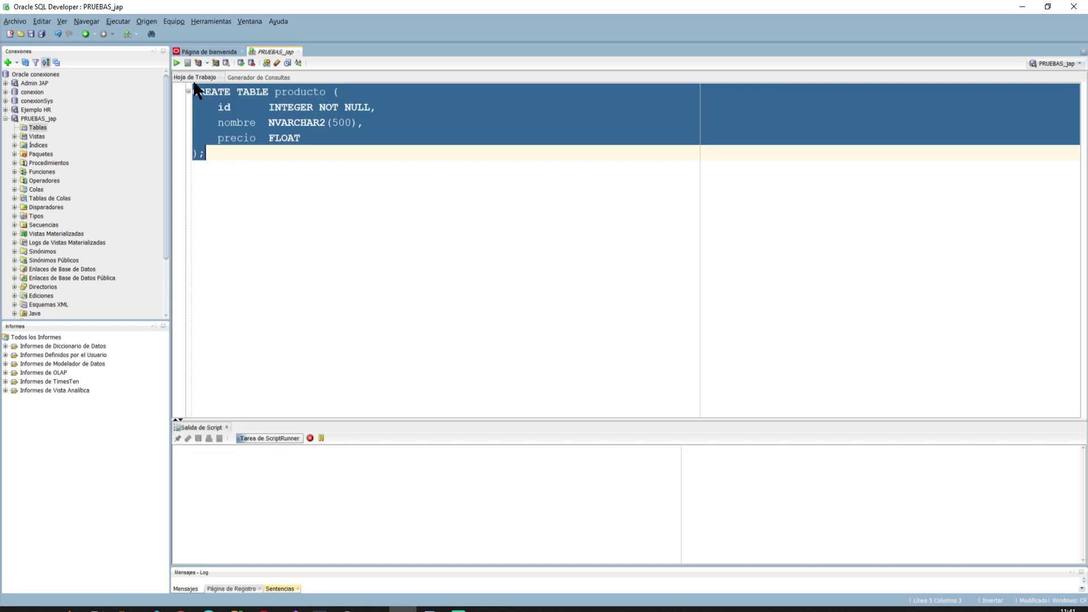
right_click(40, 118)
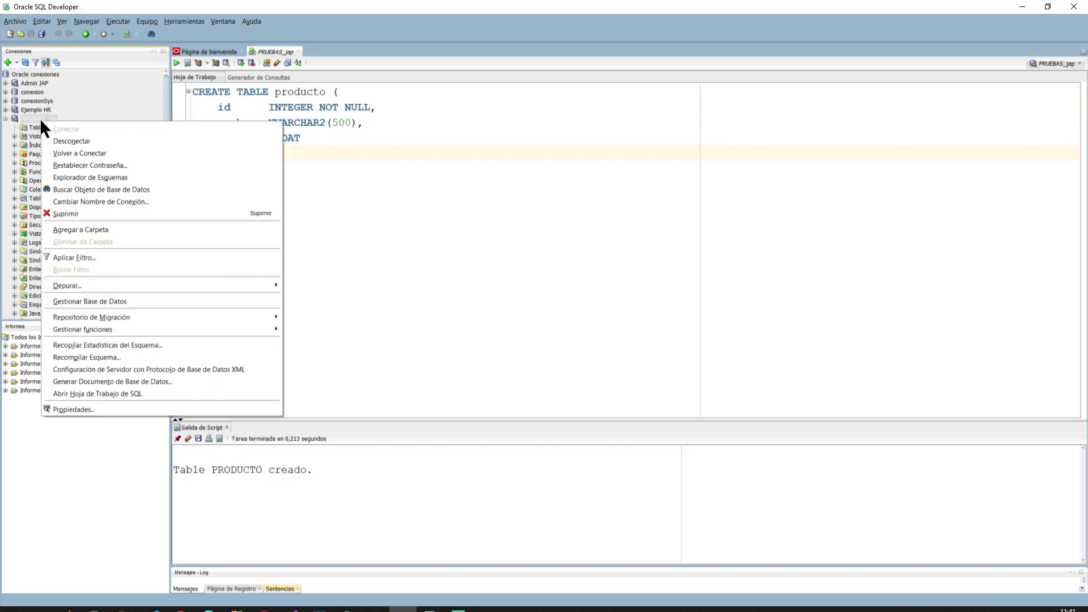
left_click(28, 118)
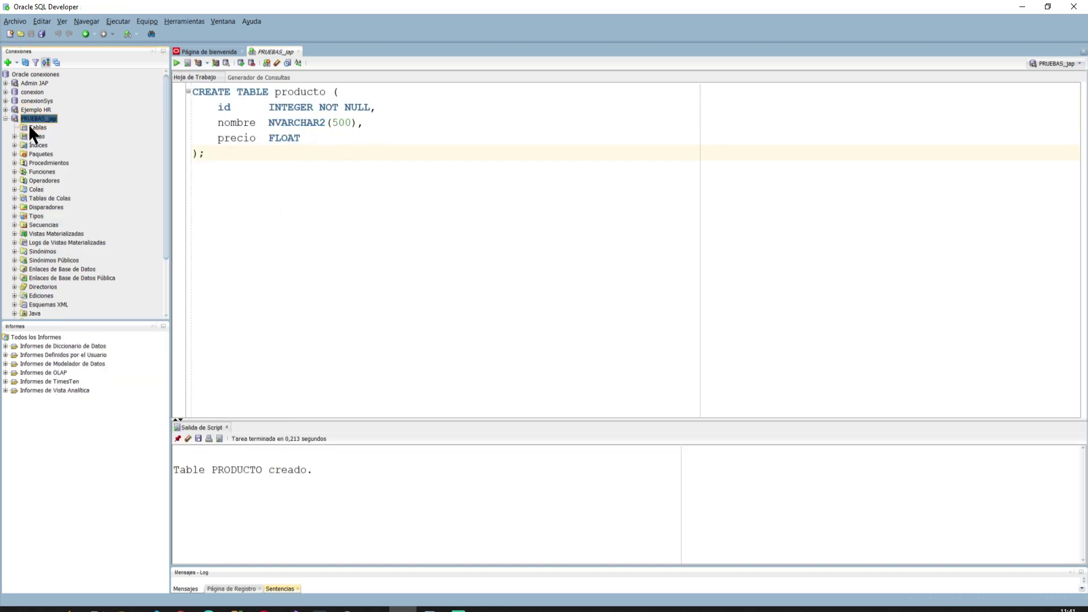
right_click(30, 127)
left_click(59, 189)
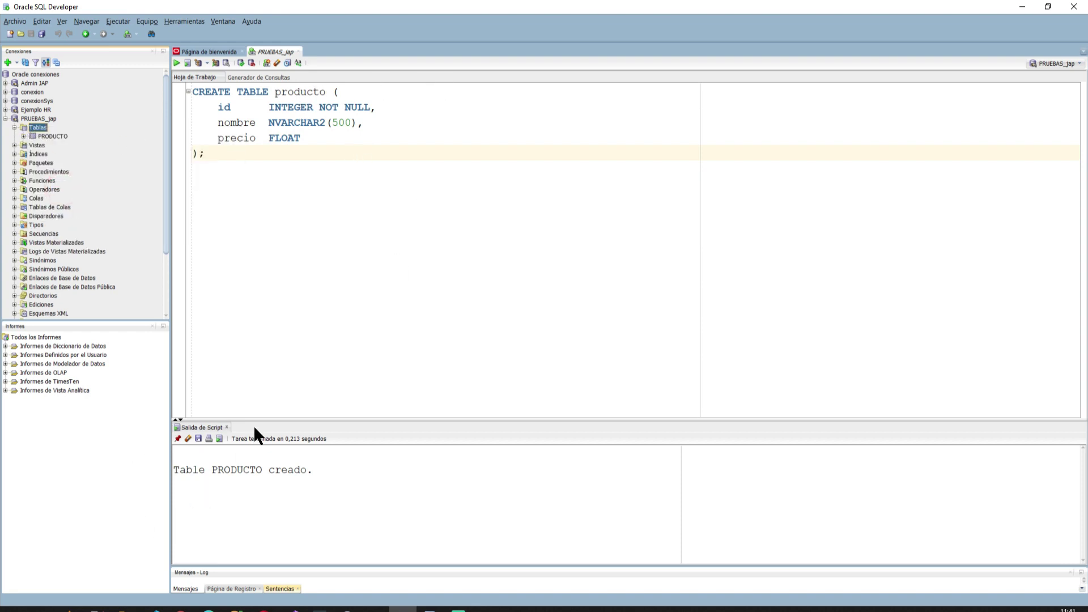
Switch to the Data Modeler's DDL file editor and select the ALTER TABLE producto statement that adds the producto_pk primary key.
left_click(430, 609)
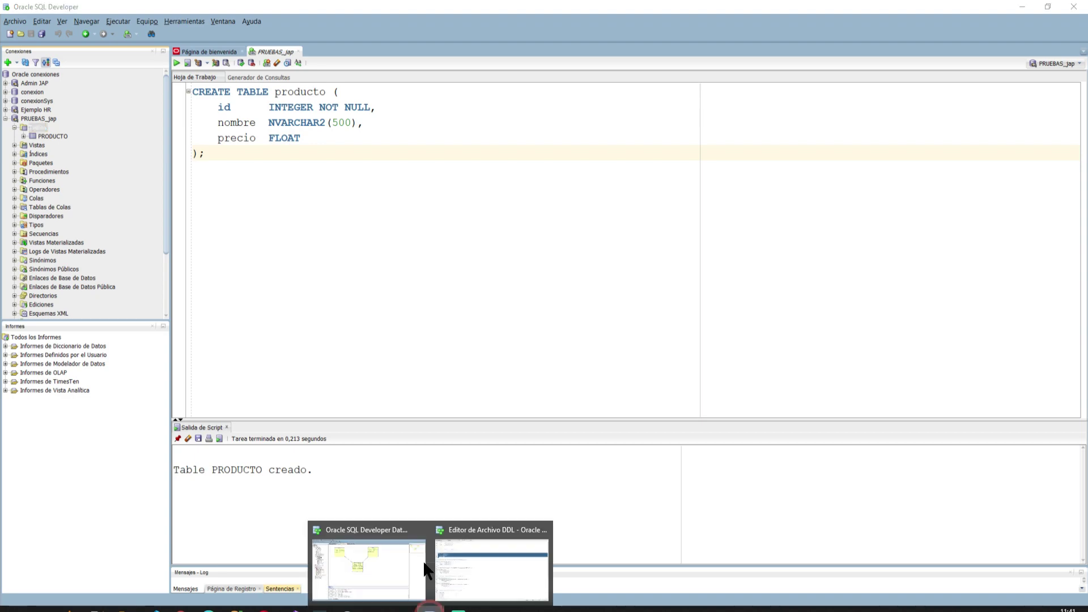
left_click(379, 539)
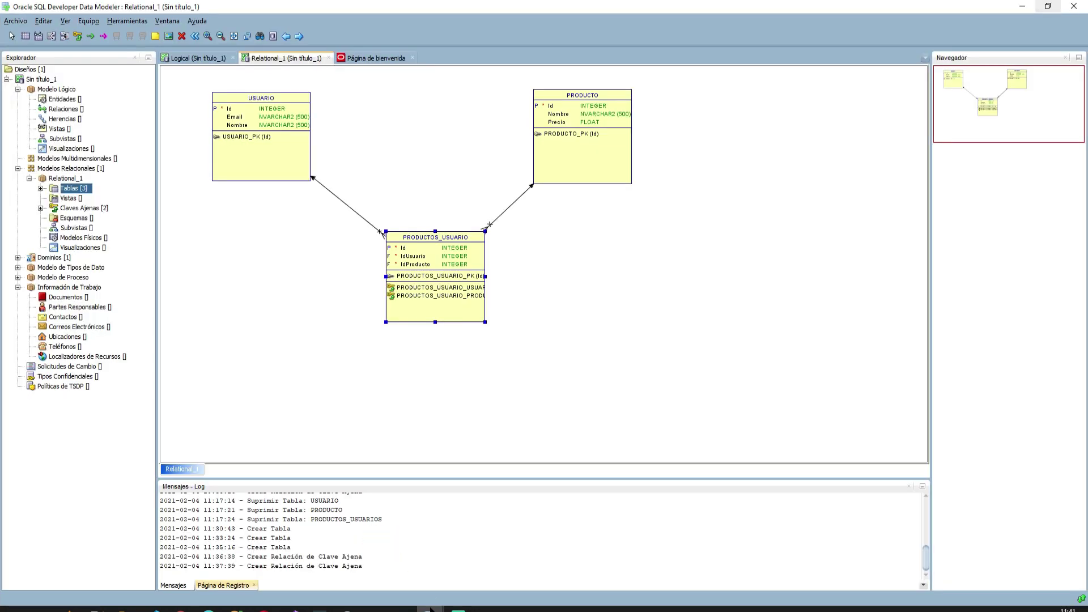
left_click(499, 568)
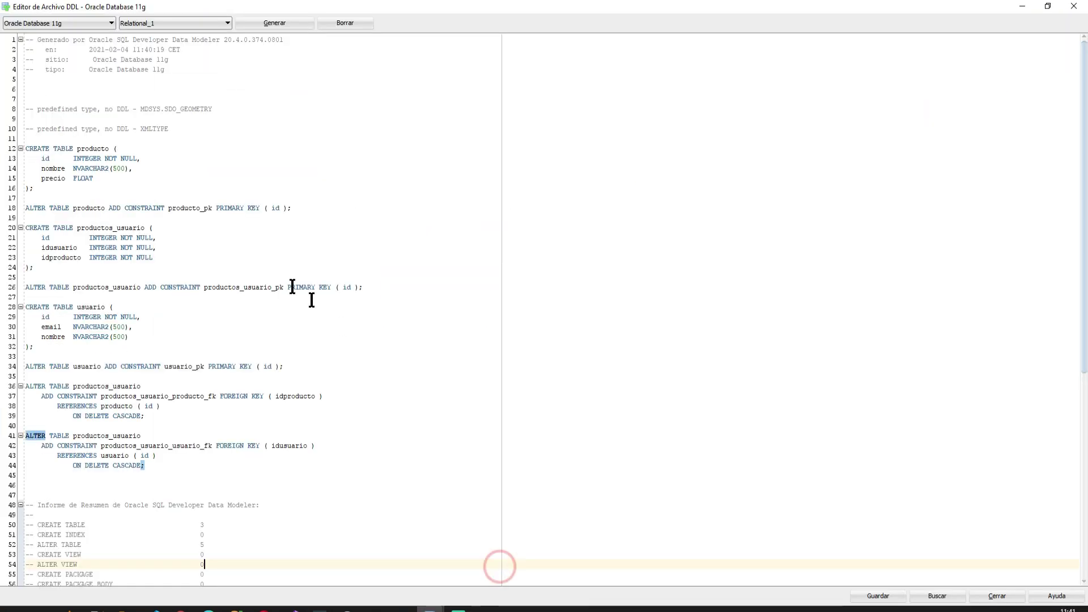
left_click_drag(315, 208, 22, 208)
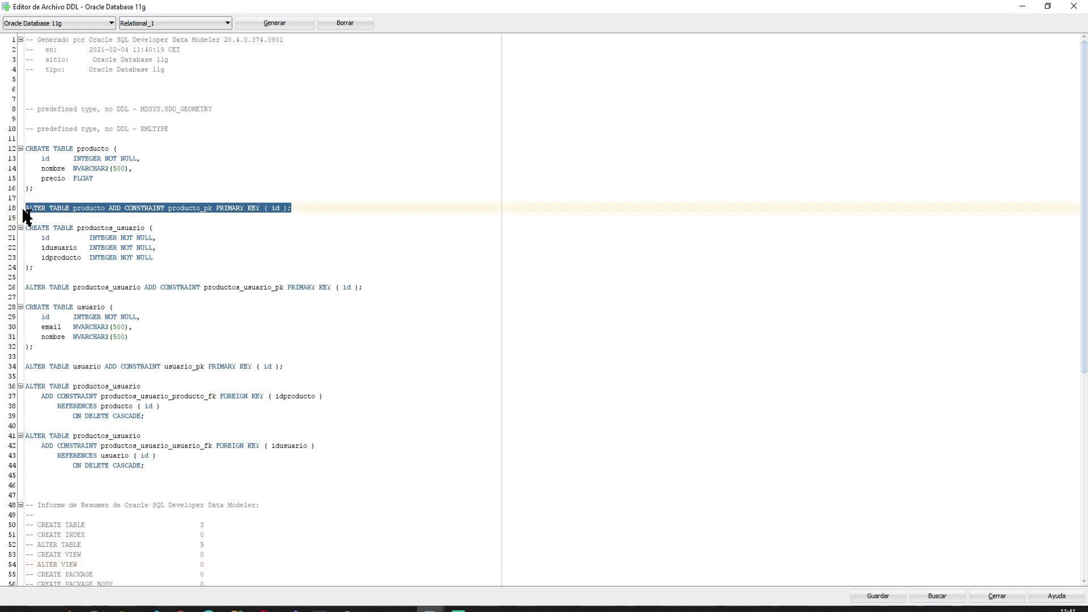